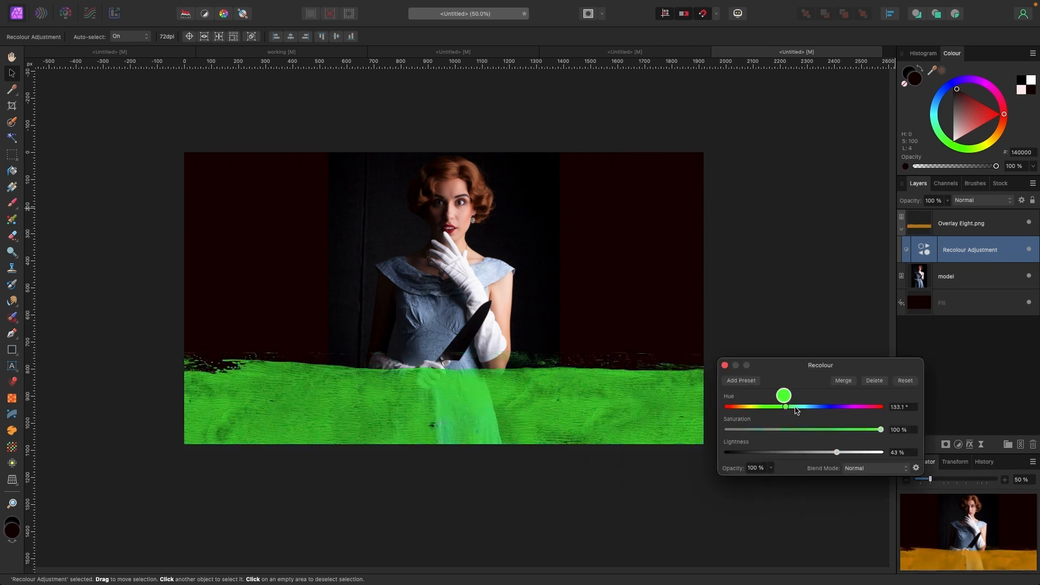
- Shift the Recolour adjustment's hue to about 133° on the demo model image
left_click_drag(783, 398, 880, 398)
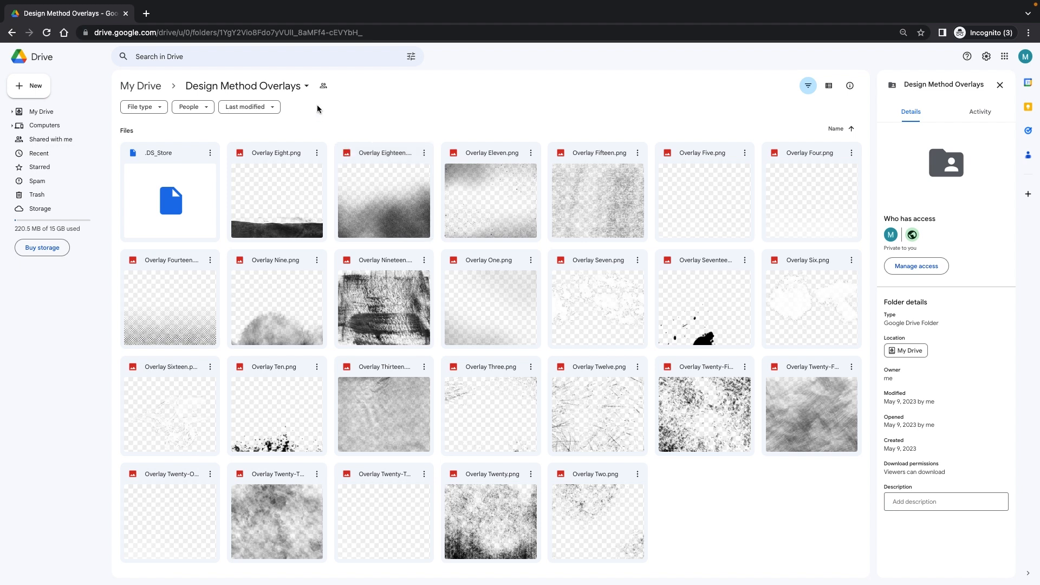
- Download the Design Method Overlays folder from Google Drive
left_click(305, 86)
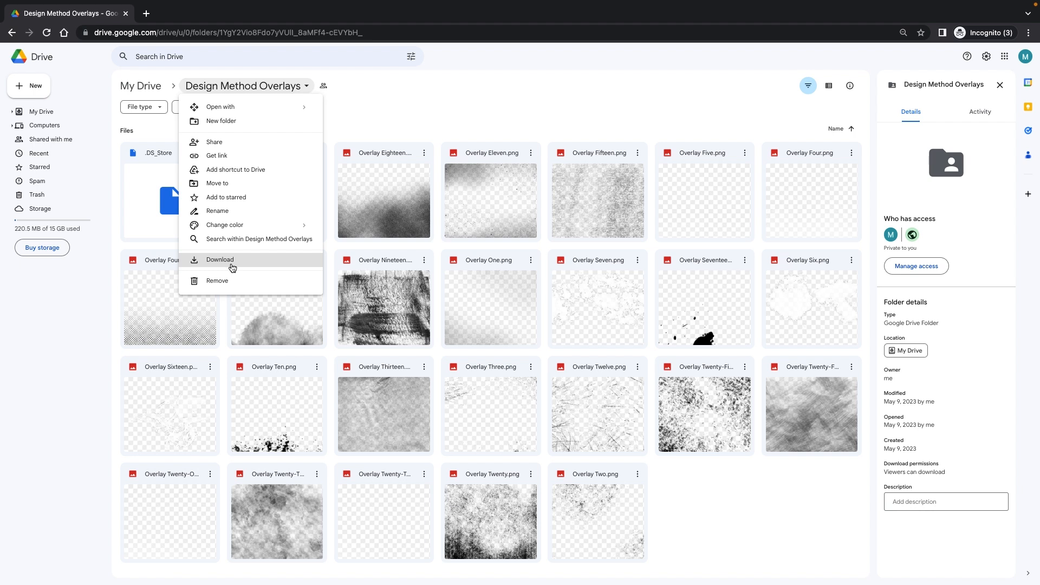
left_click(577, 98)
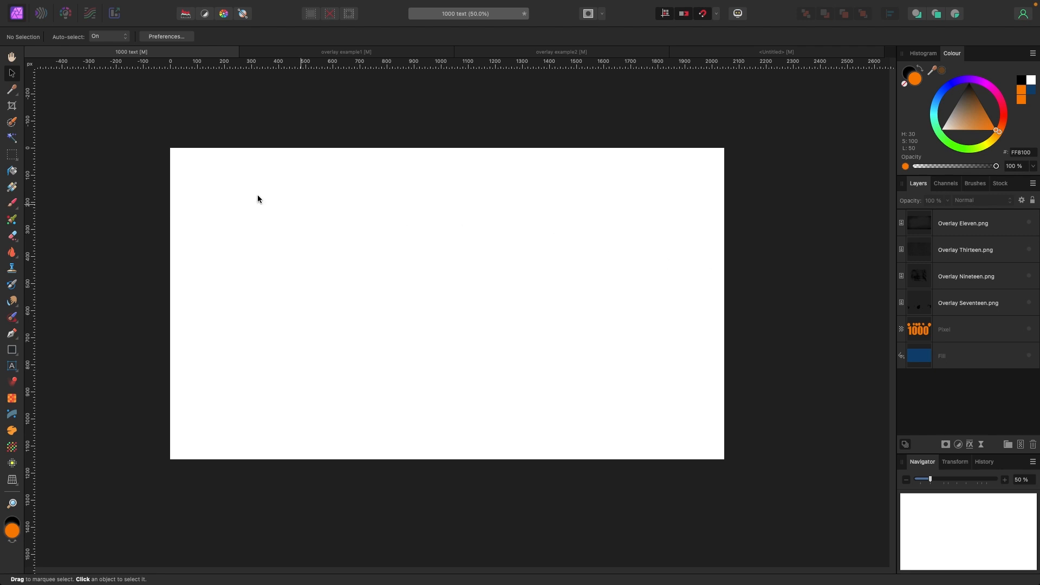
- Place Overlay Nine.png from the Design Method Overlays folder, stretching it across the whole canvas
left_click(103, 5)
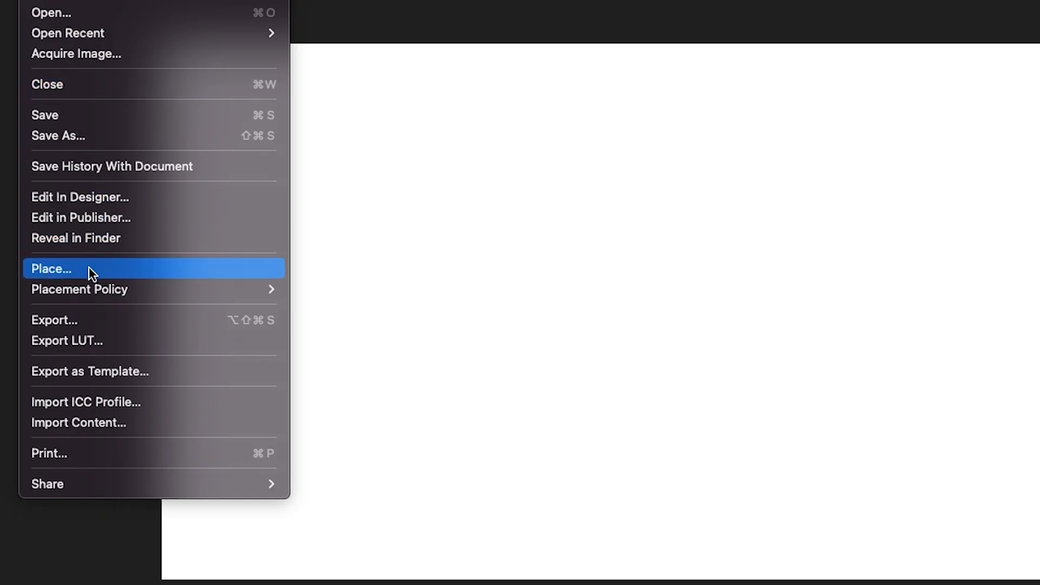
left_click(89, 268)
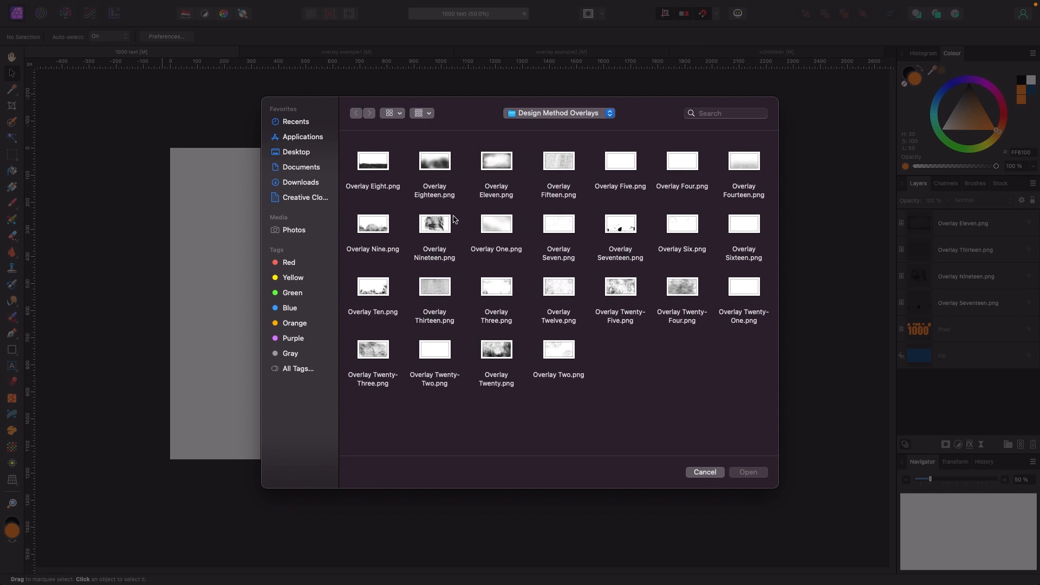
left_click(387, 232)
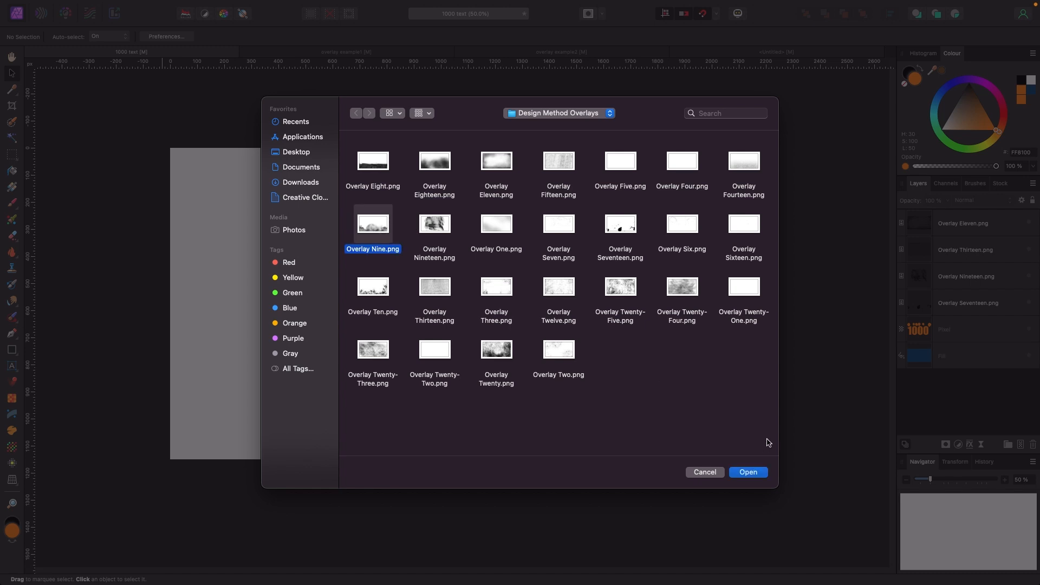
left_click(755, 474)
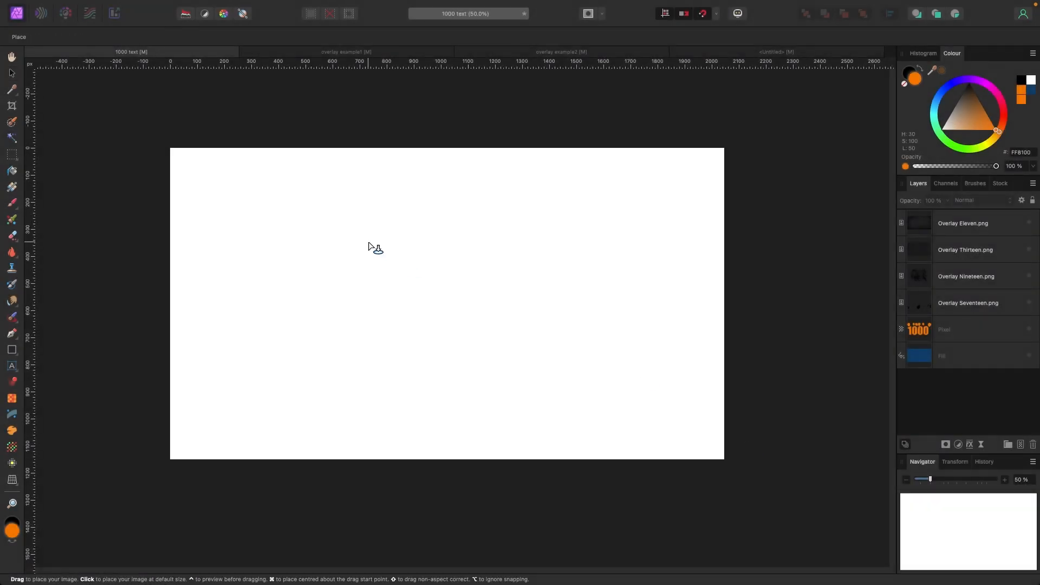
scroll(250, 195, "left", 2)
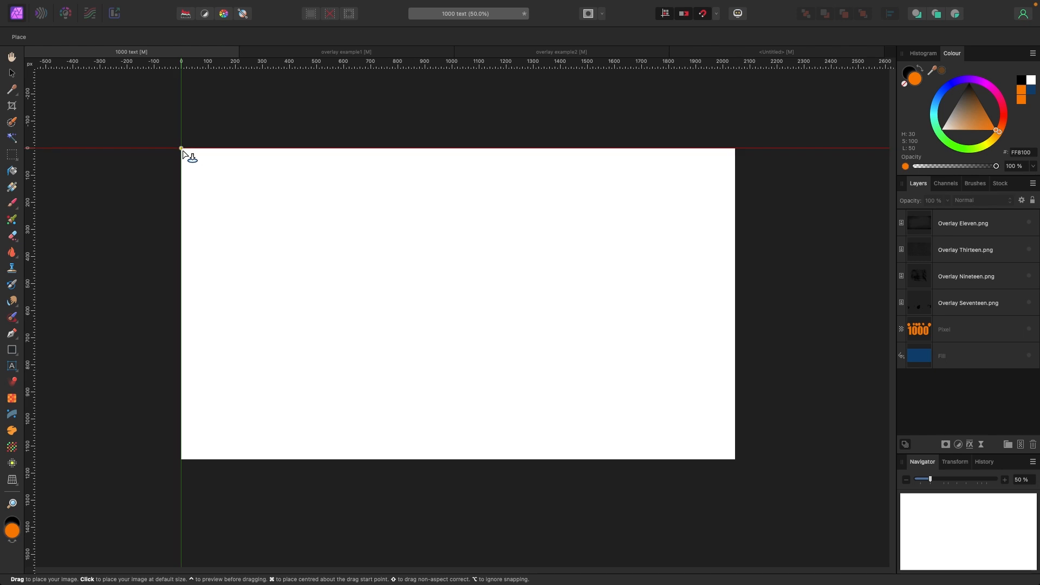
left_click_drag(182, 149, 775, 395)
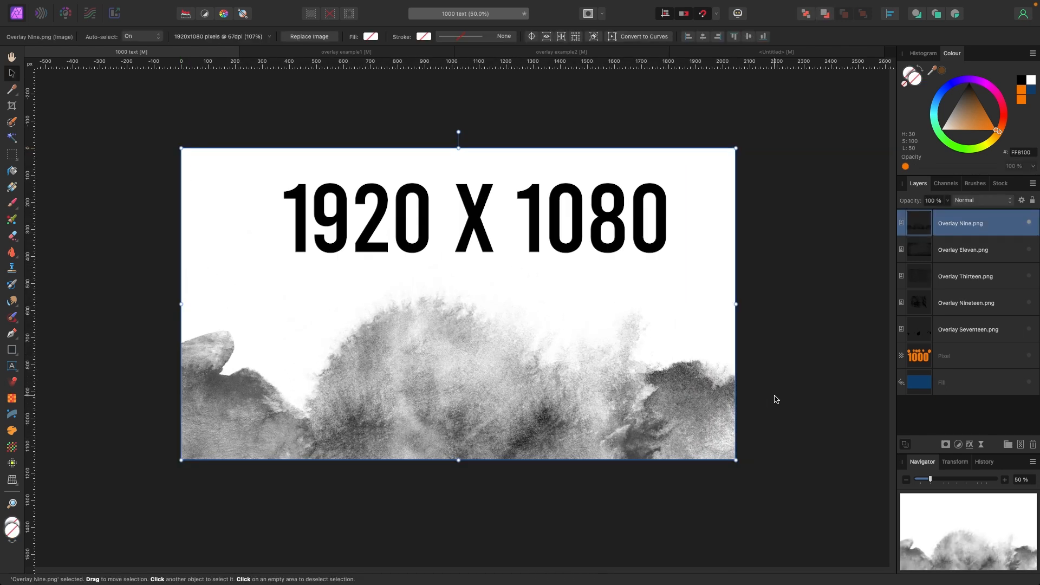
- Add a Recolour adjustment and nest it inside the Overlay Nine.png layer
left_click(776, 390)
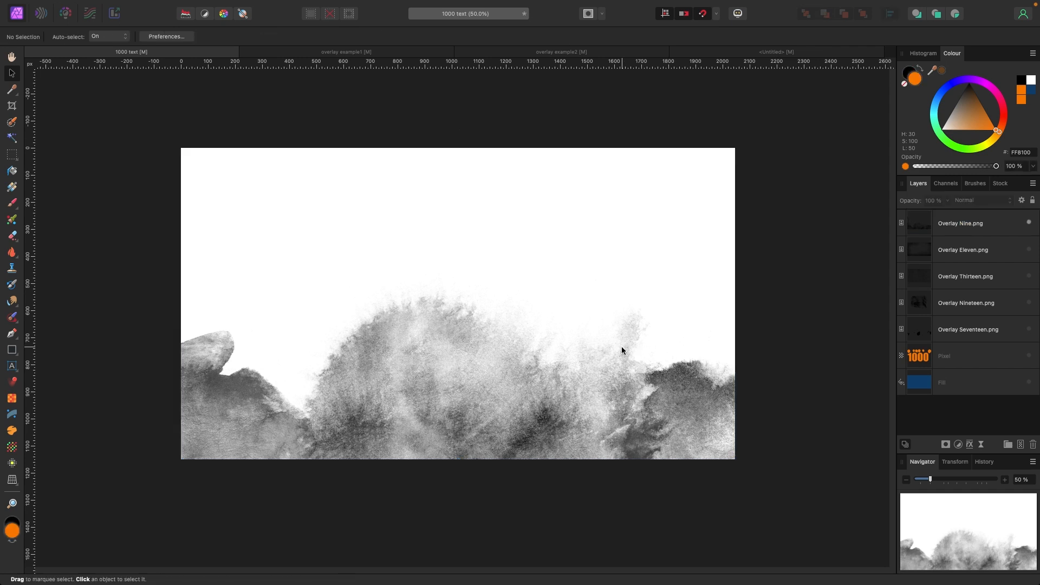
left_click(588, 352)
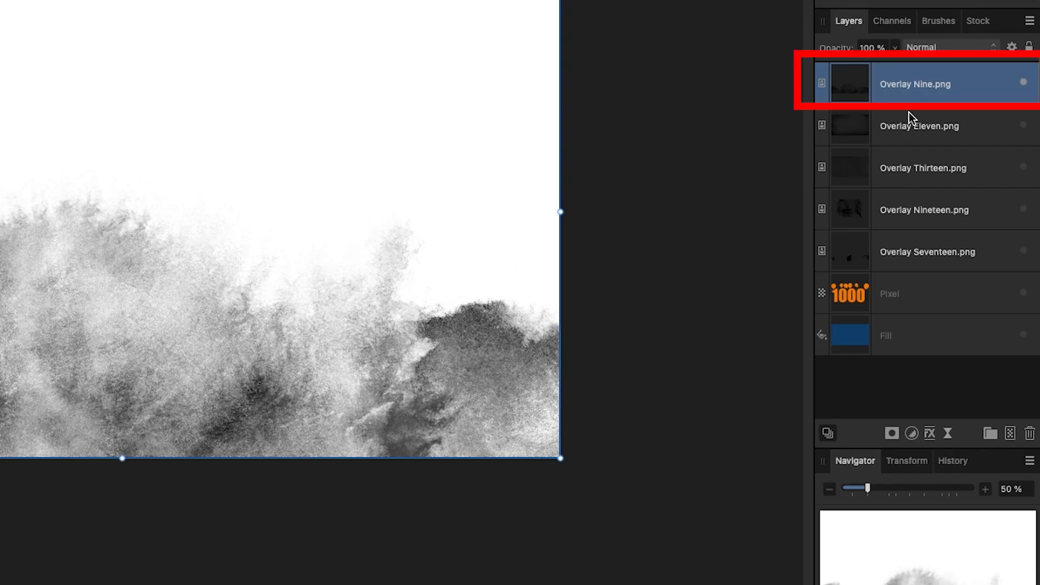
left_click(912, 436)
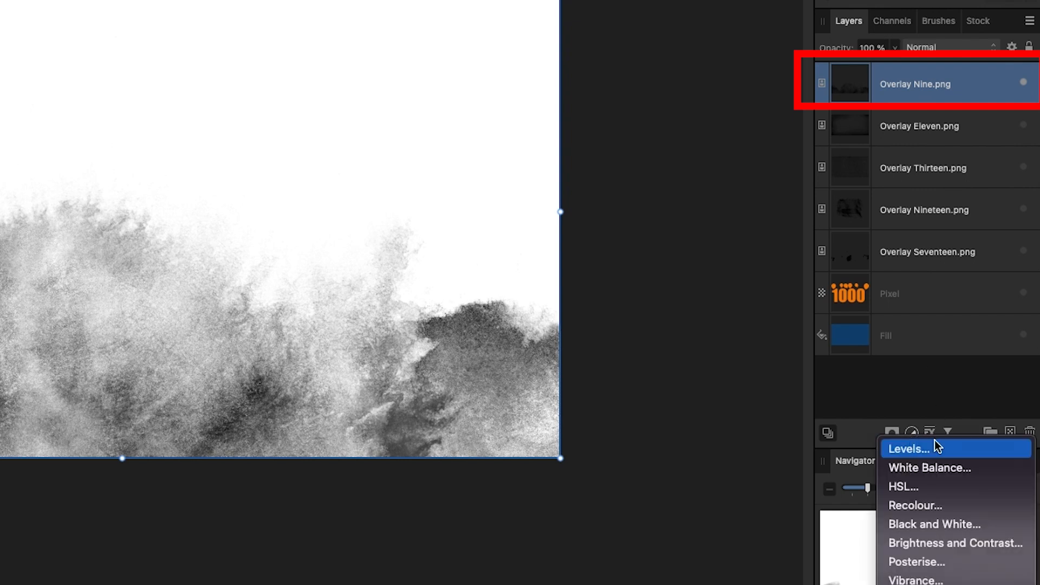
left_click(928, 397)
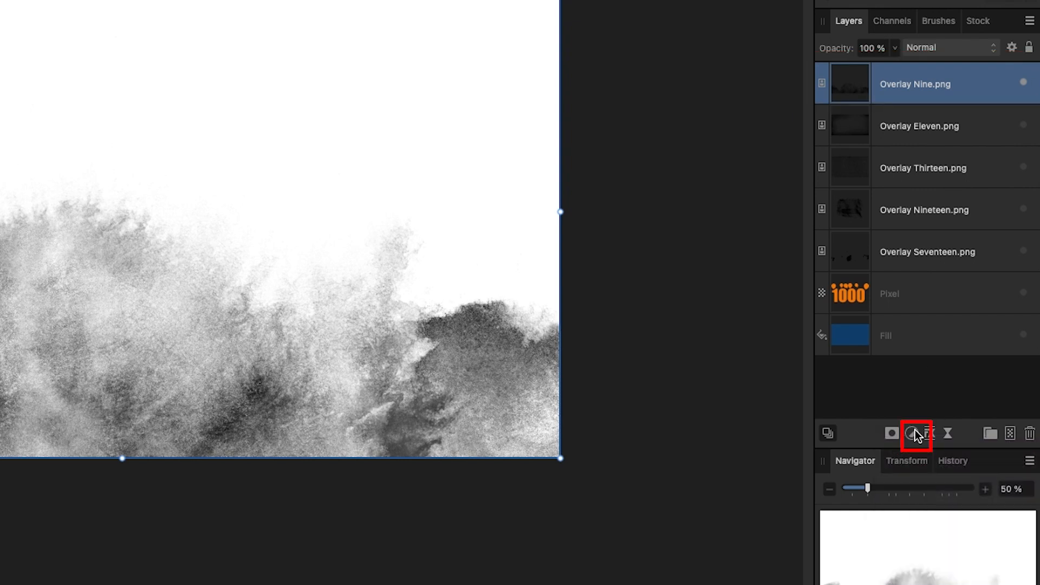
left_click(915, 431)
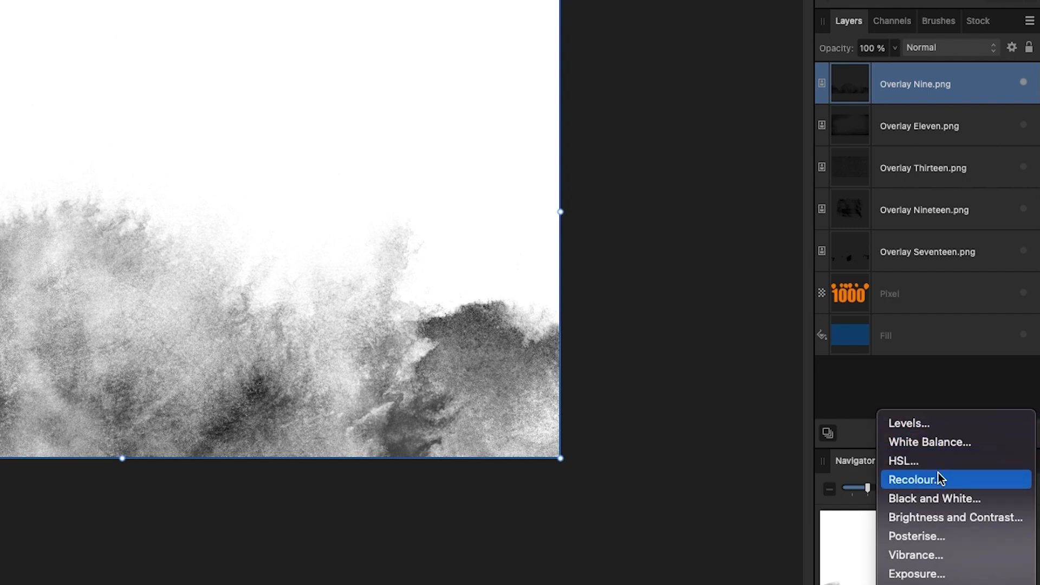
left_click(938, 484)
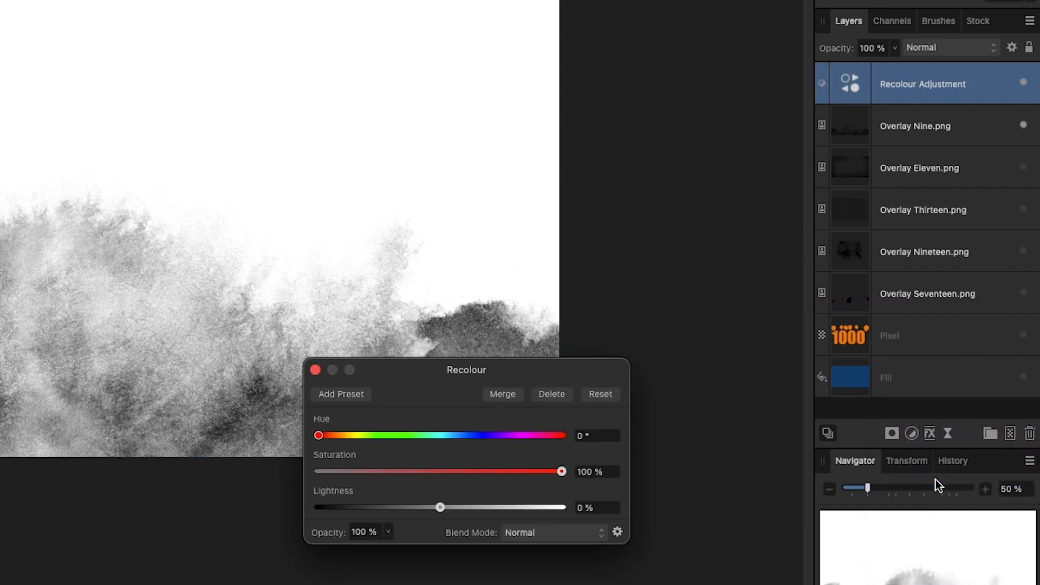
left_click_drag(581, 374, 763, 102)
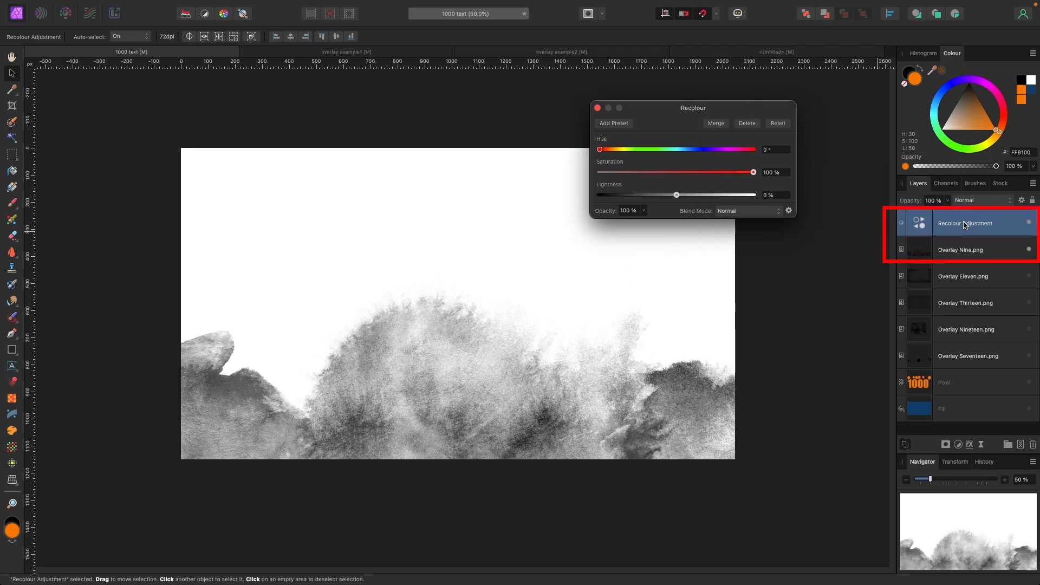
left_click_drag(966, 220, 967, 250)
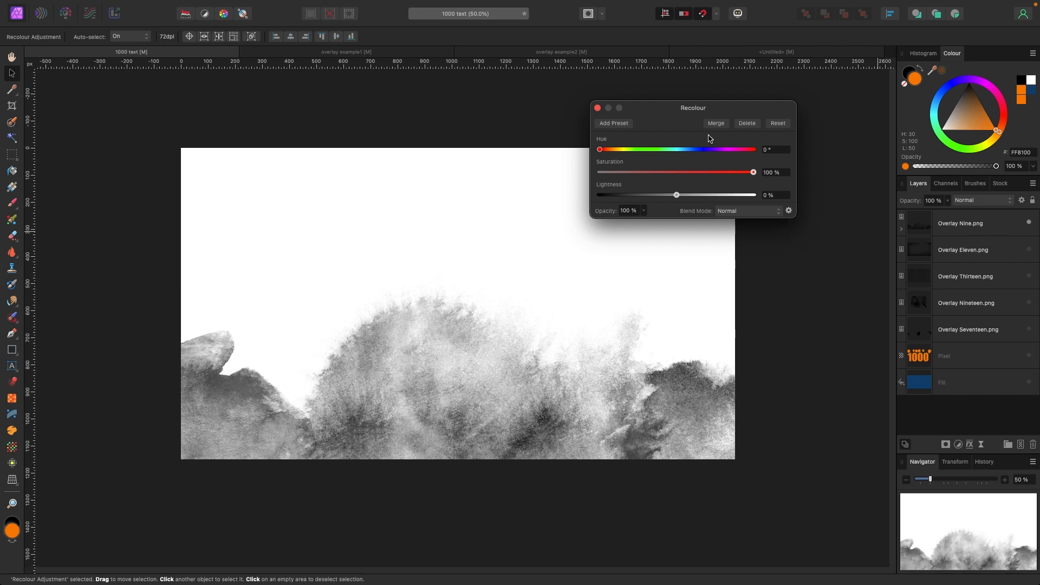
- Set the Recolour hue to 257.5°, saturation to 77% and lightness to 62%, then close the dialog
left_click_drag(695, 108, 696, 108)
left_click_drag(677, 196, 681, 196)
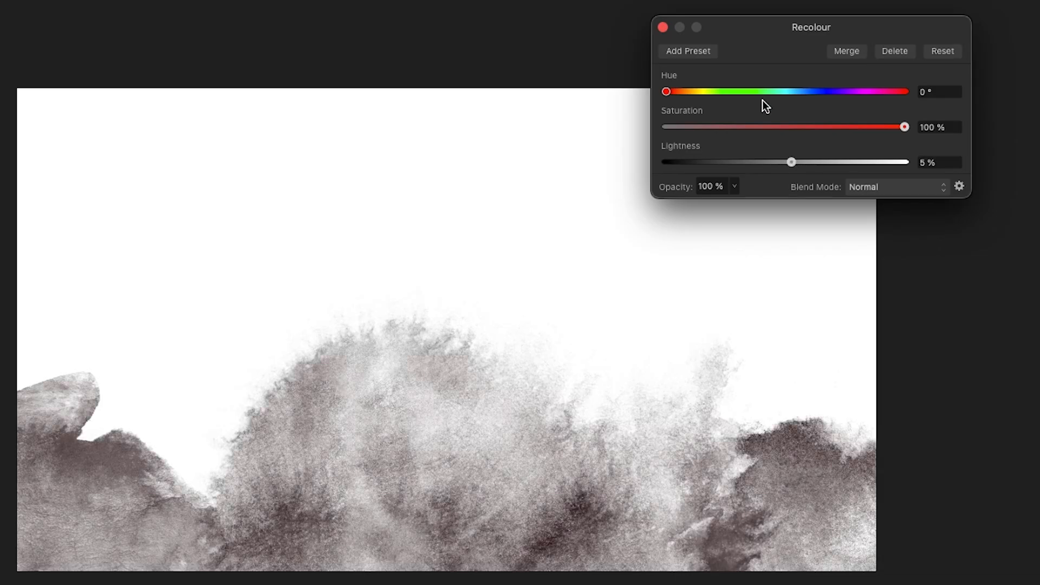
left_click_drag(687, 93, 804, 92)
left_click_drag(795, 163, 840, 162)
left_click_drag(804, 94, 861, 164)
left_click_drag(889, 92, 853, 96)
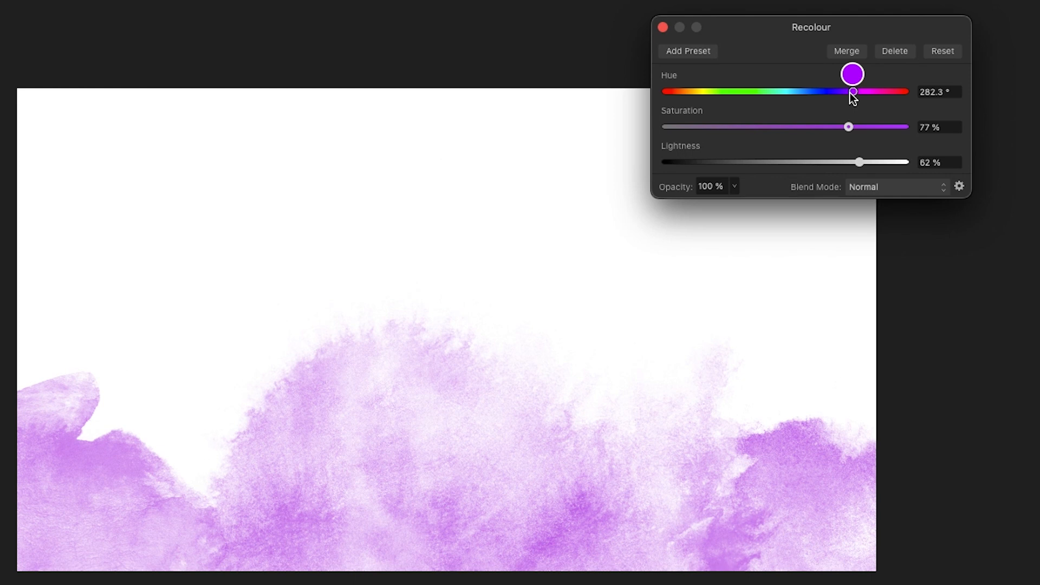
left_click_drag(853, 97, 832, 94)
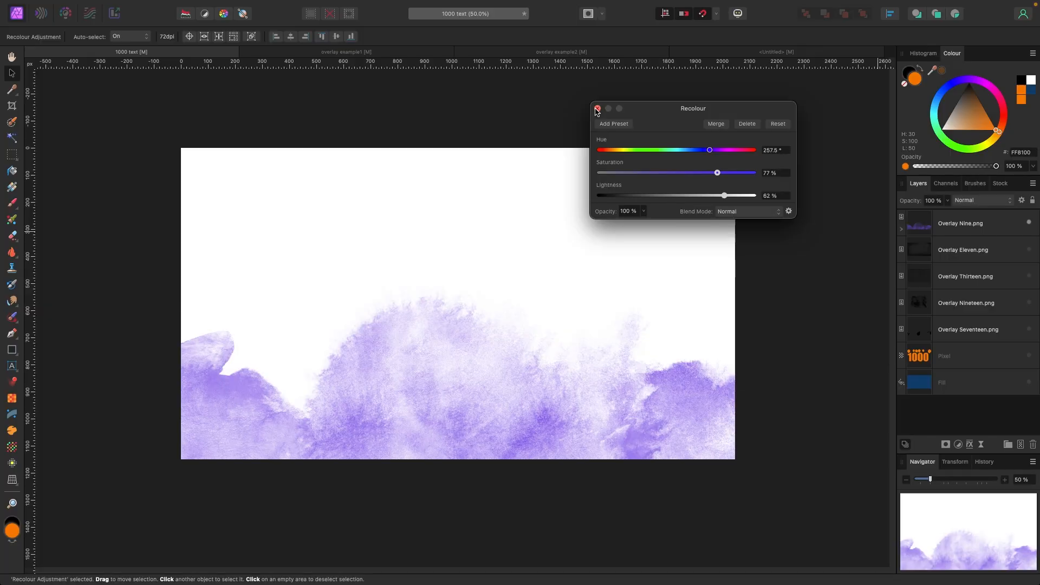
left_click(597, 109)
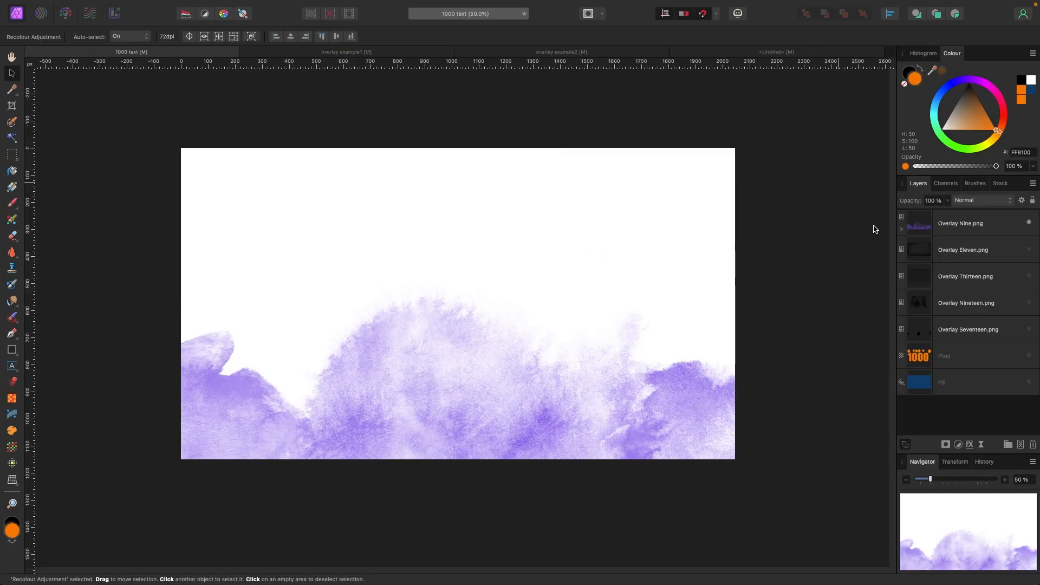
- Hide the Overlay Nine layer and show the Fill, Pixel and Overlay Thirteen layers
left_click(960, 446)
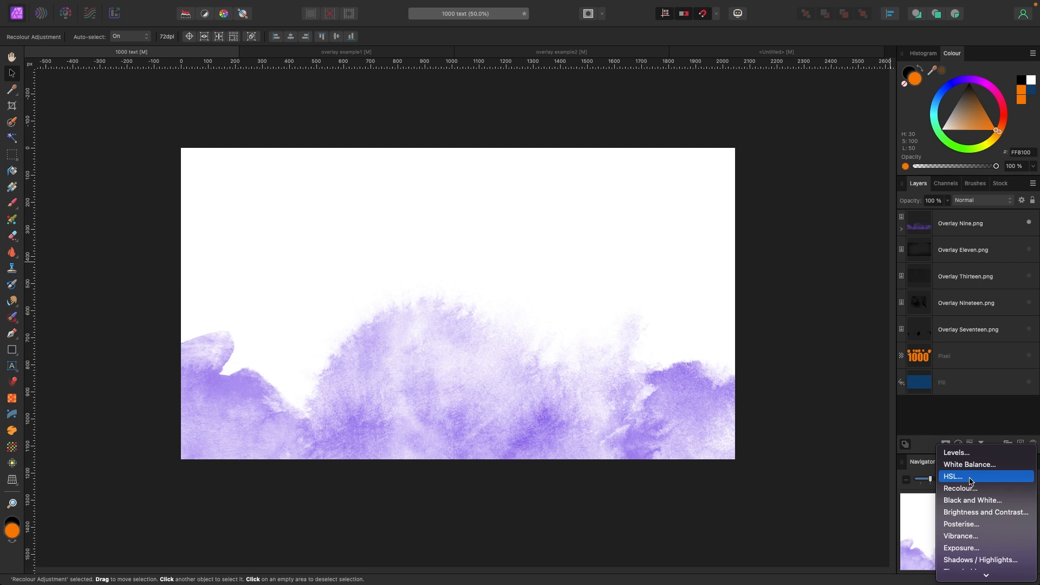
left_click(562, 393)
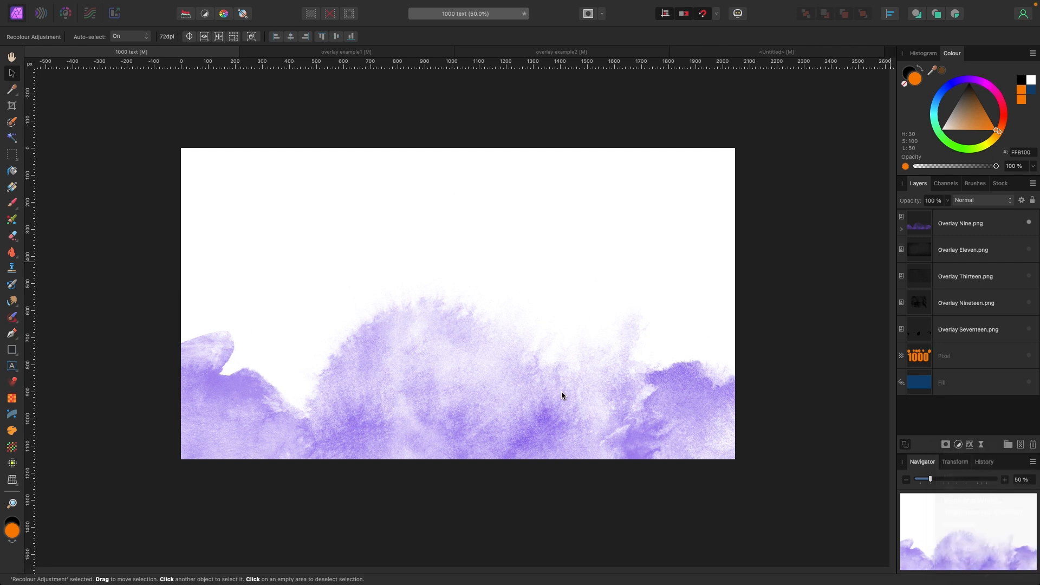
left_click(1029, 222)
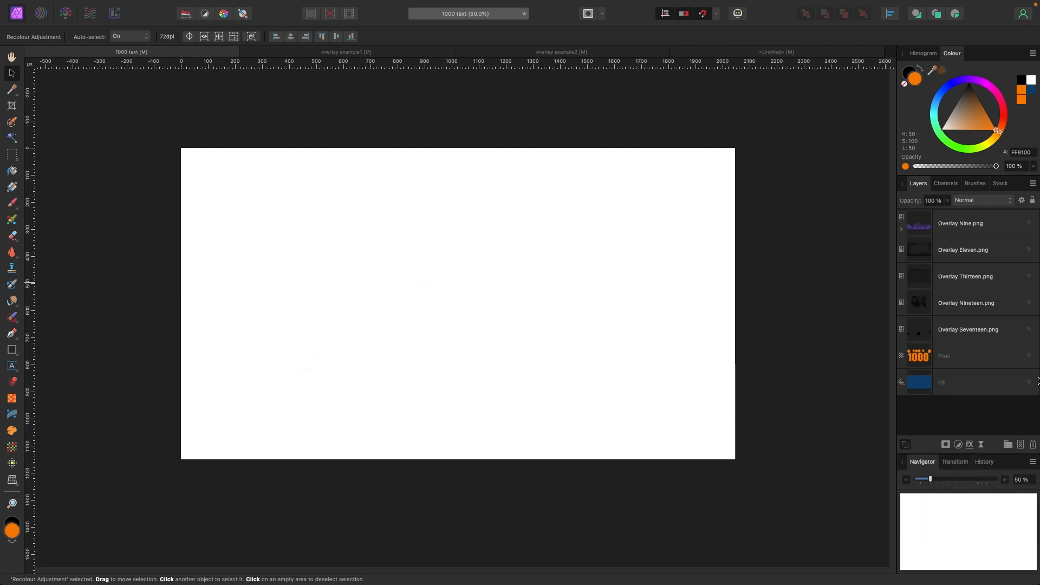
left_click(1029, 382)
left_click(1029, 356)
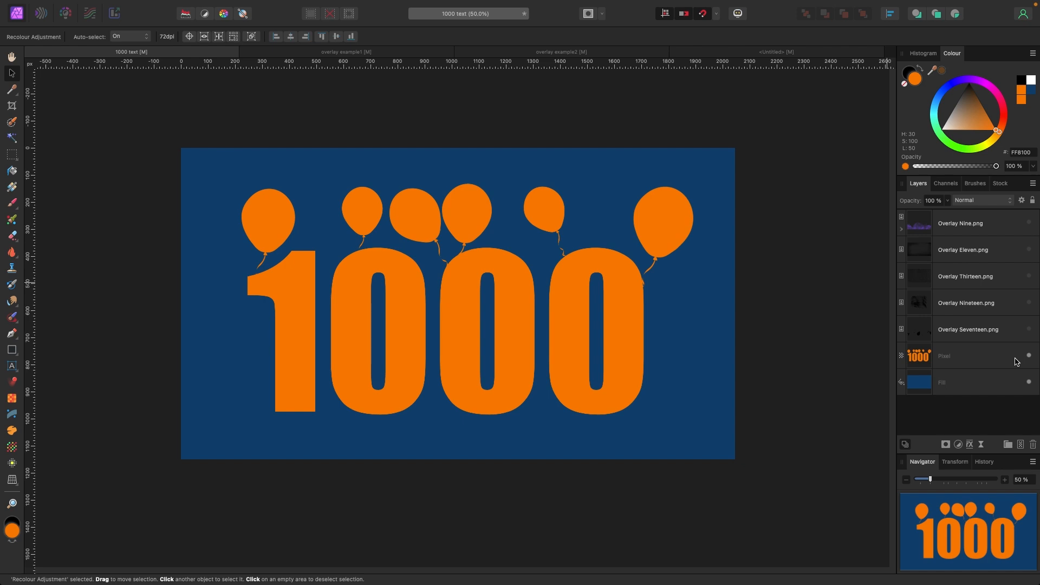
left_click(1029, 277)
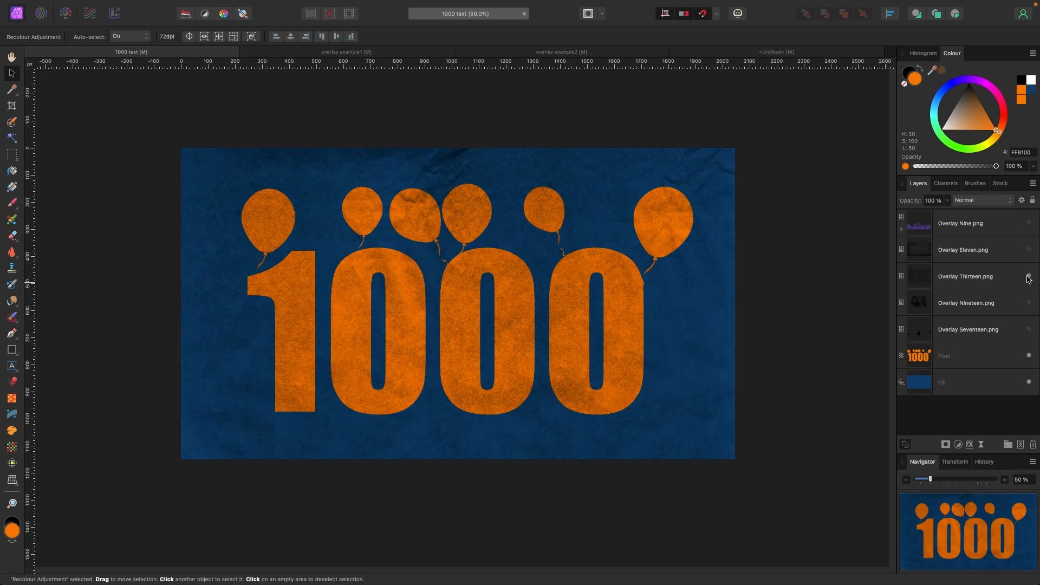
- Move Overlay Thirteen.png below the 1000 Pixel layer and nest it inside that layer
left_click(592, 256)
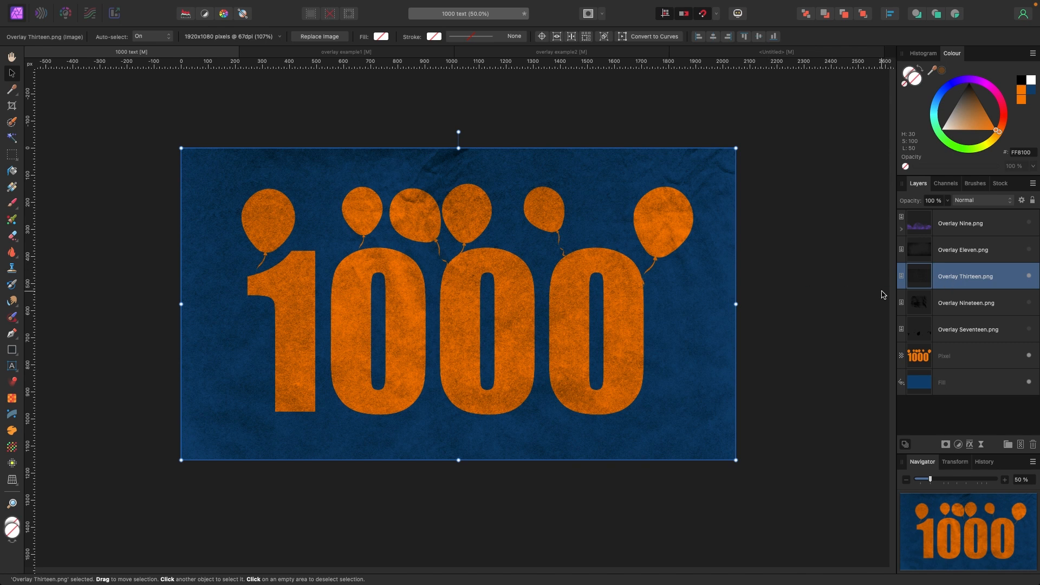
left_click_drag(704, 302, 664, 316)
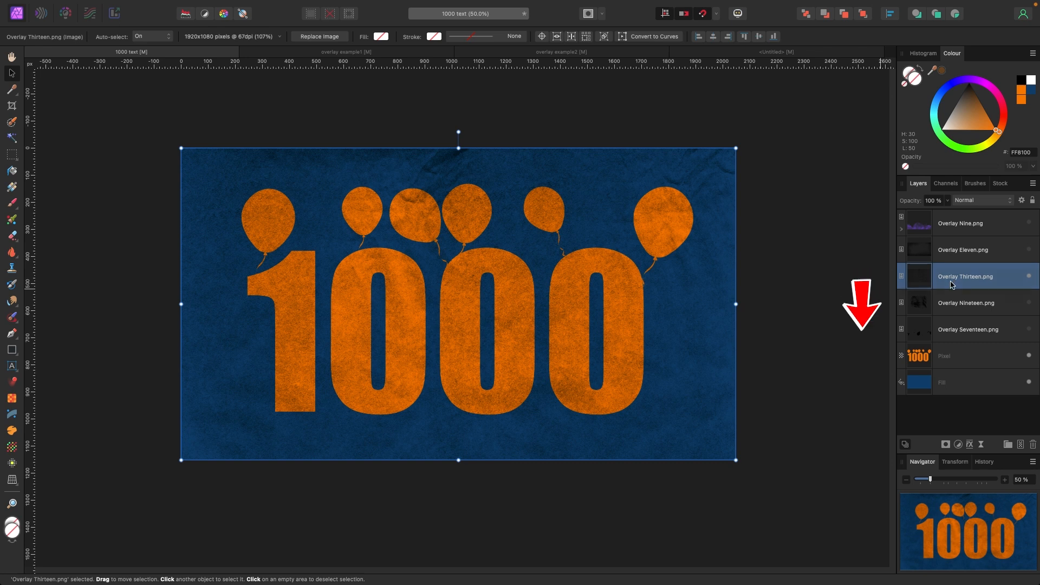
left_click_drag(952, 285, 923, 369)
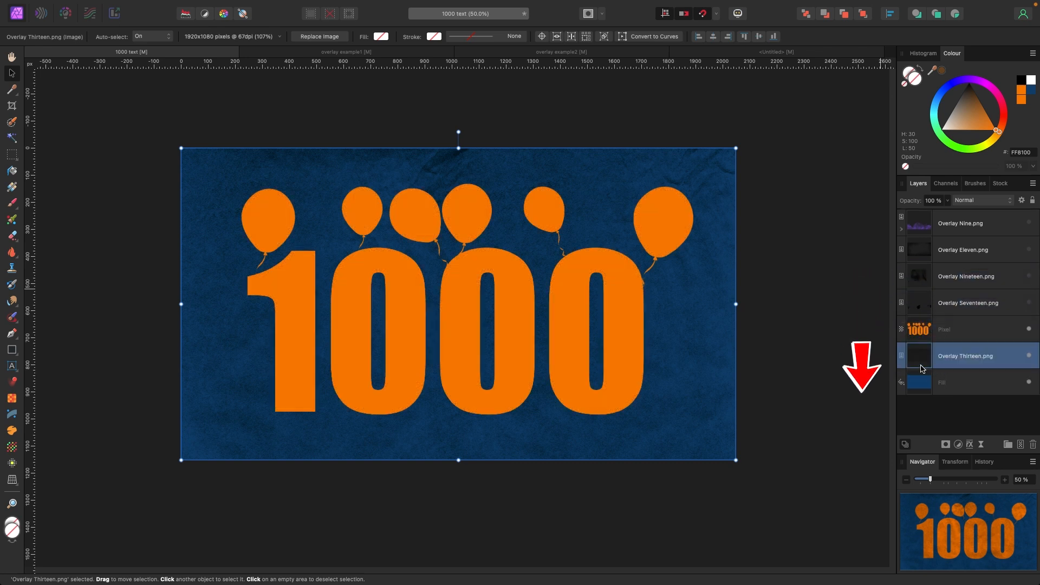
left_click_drag(676, 332, 678, 337)
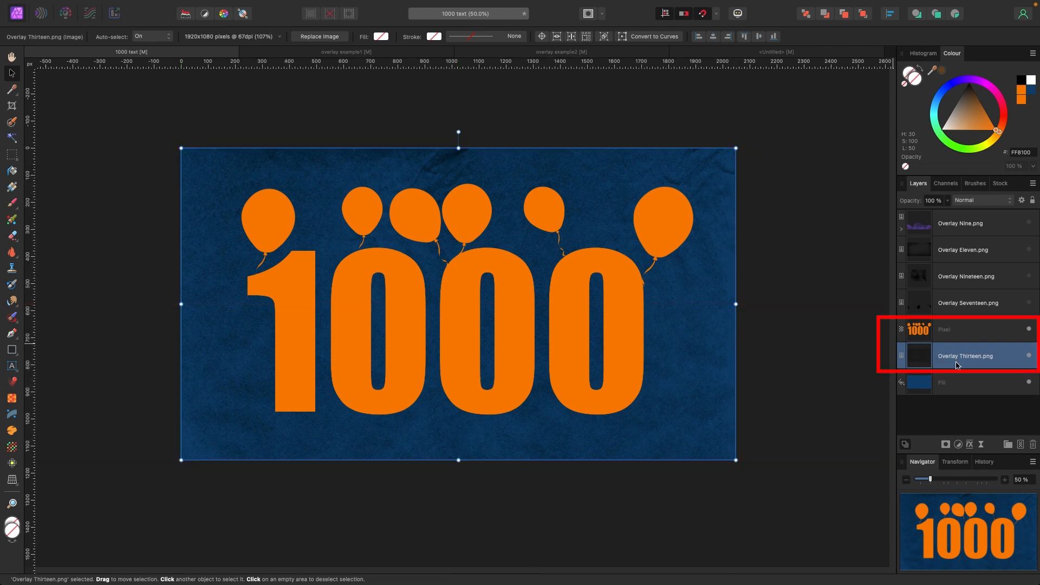
left_click_drag(955, 366, 955, 332)
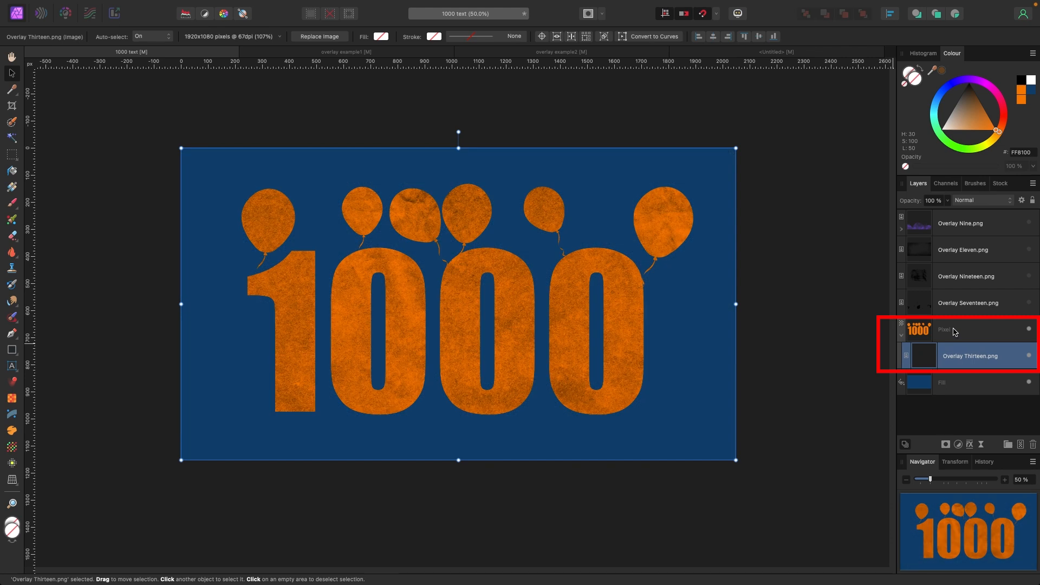
- Set Overlay Thirteen's blend mode to Erase
scroll(771, 304, "right", 1)
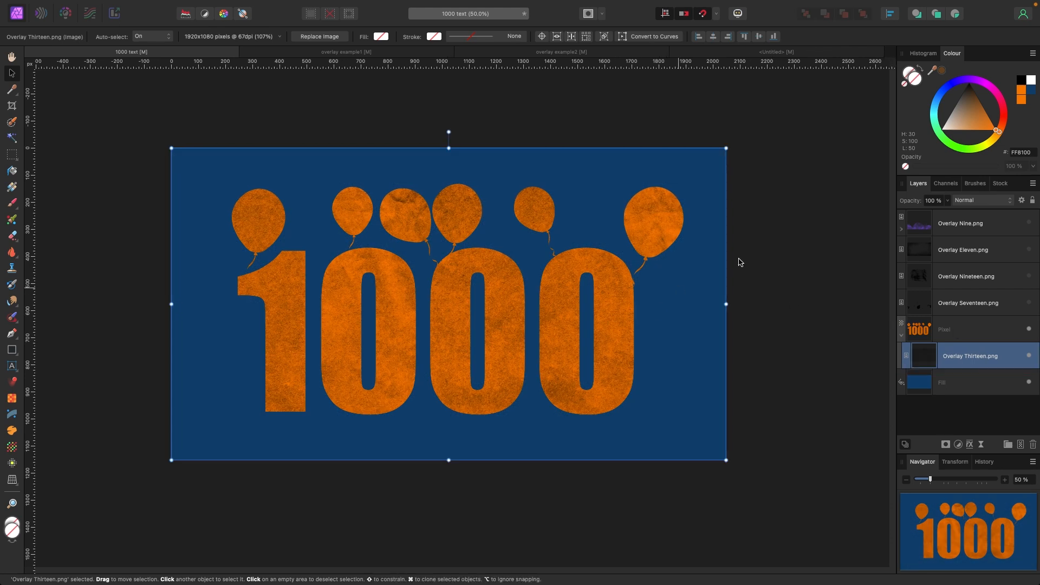
left_click(979, 204)
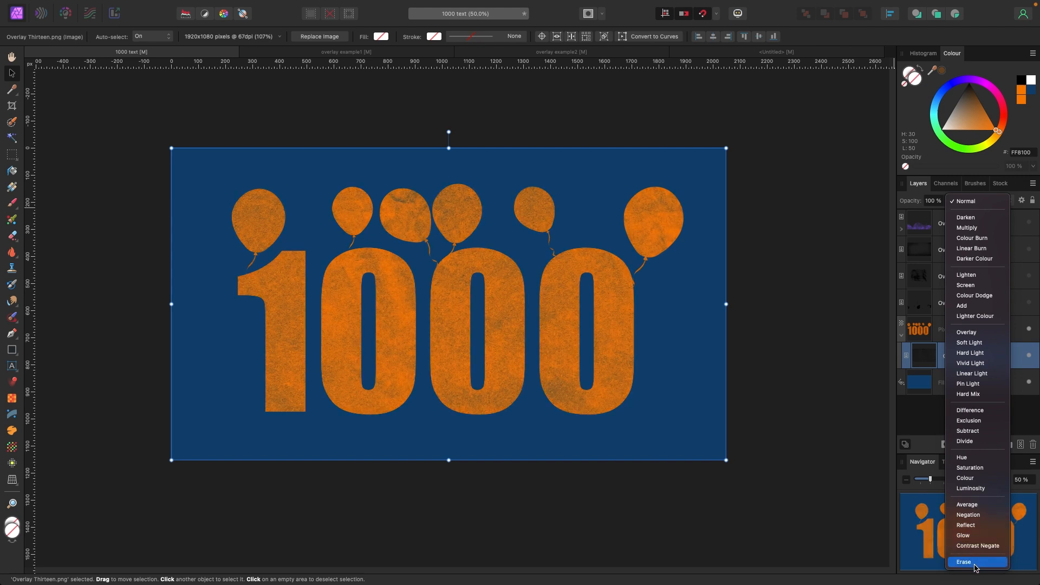
left_click(976, 562)
scroll(489, 334, "up", 5)
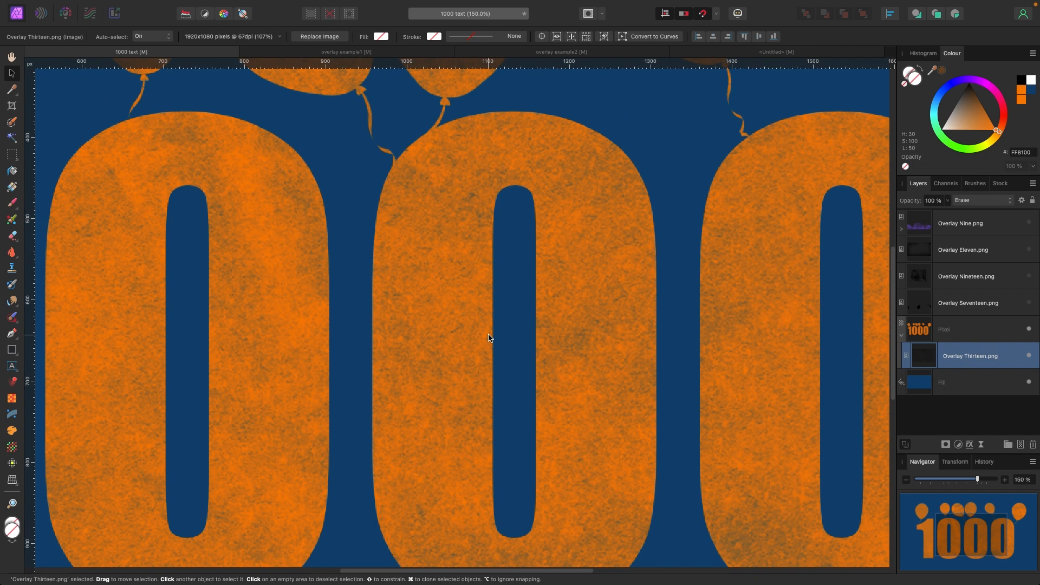
scroll(489, 338, "down", 5)
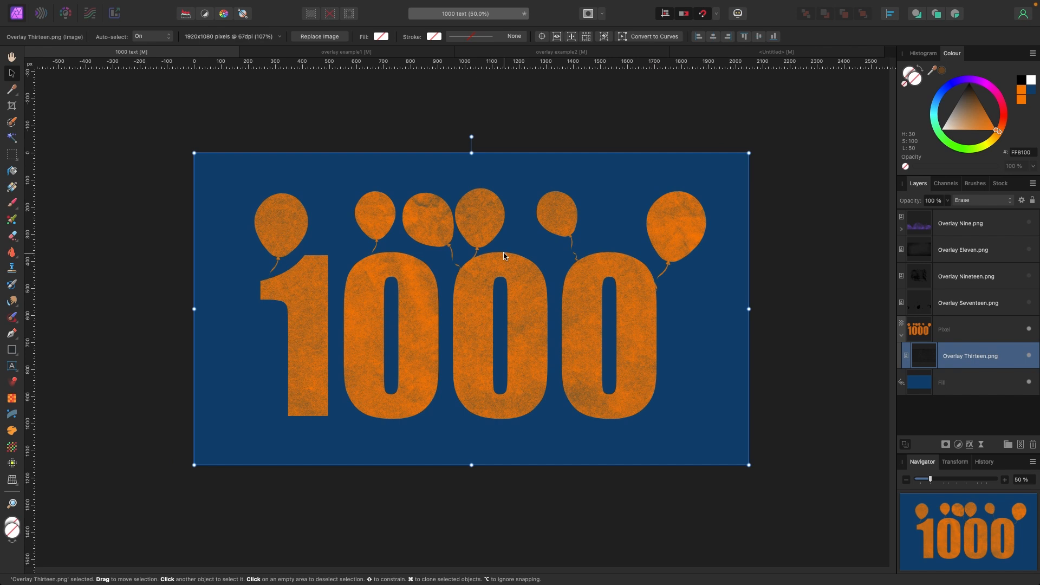
- Switch to the overlay example1 document and show the Overlay Eleven layer over the city photo
left_click(352, 52)
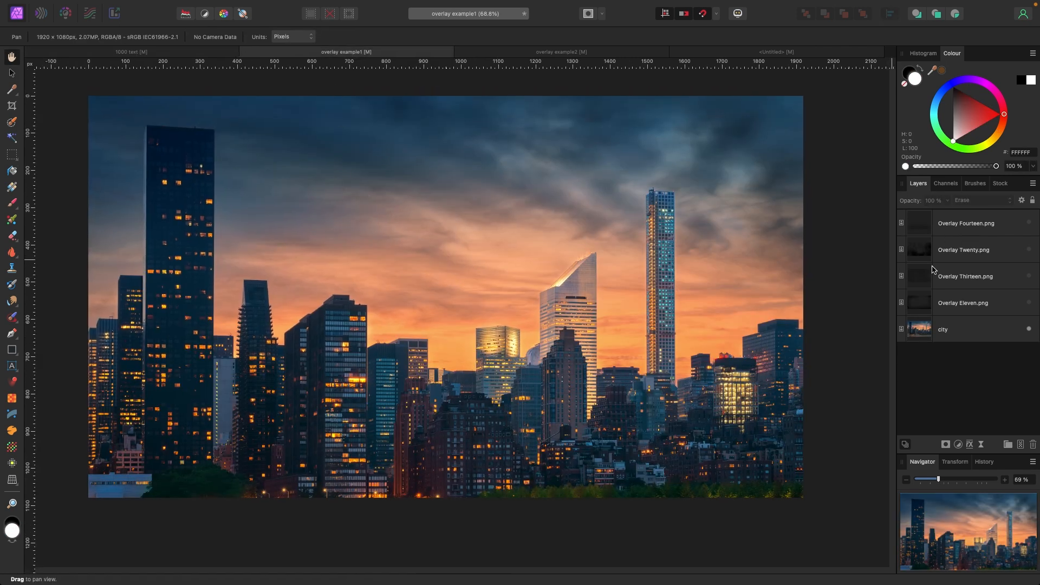
left_click(1029, 303)
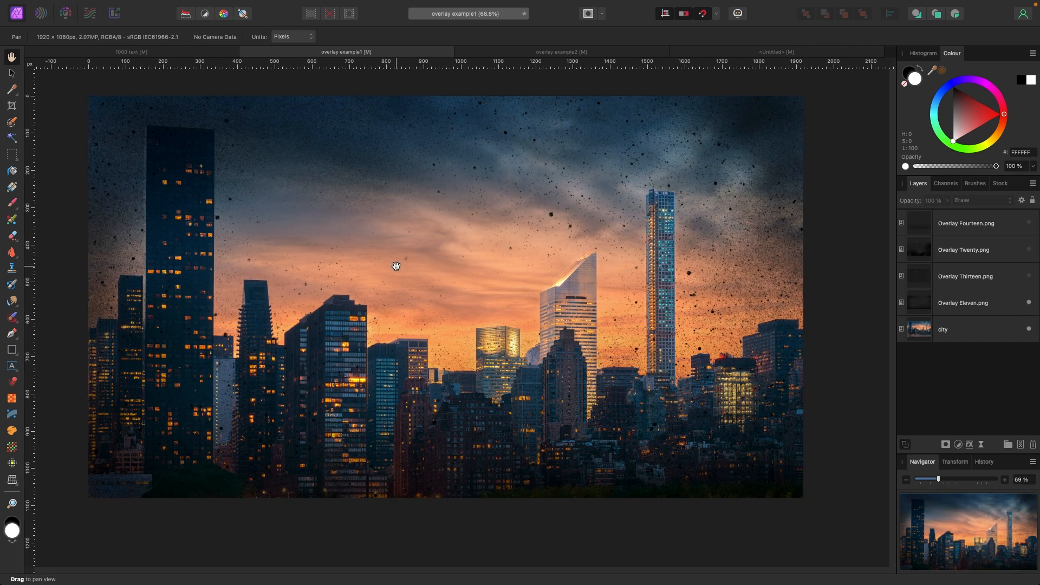
key("super+minus")
left_click(15, 75)
scroll(549, 276, "up", 2)
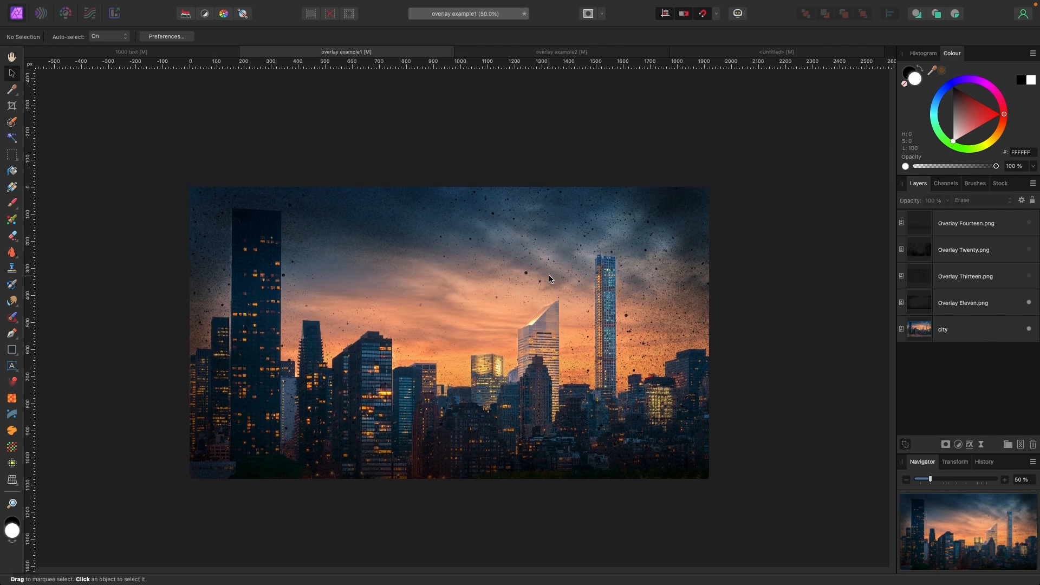
scroll(550, 277, "down", 1)
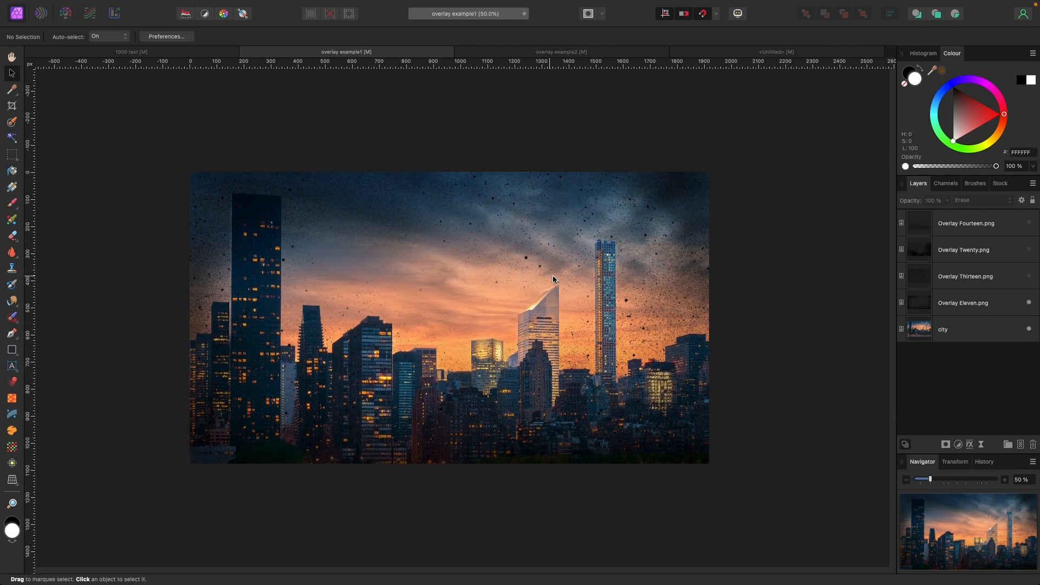
- Add a Recolour adjustment nested in Overlay Eleven with hue 188.4° and lightness 34%, then close the dialog
left_click(957, 306)
left_click(959, 444)
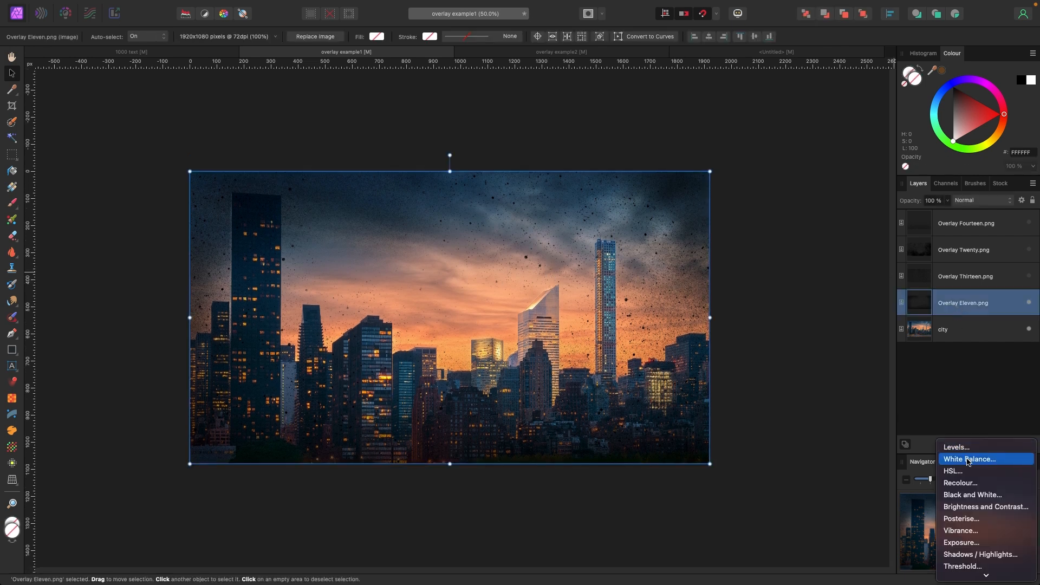
left_click(961, 483)
left_click_drag(964, 306, 965, 330)
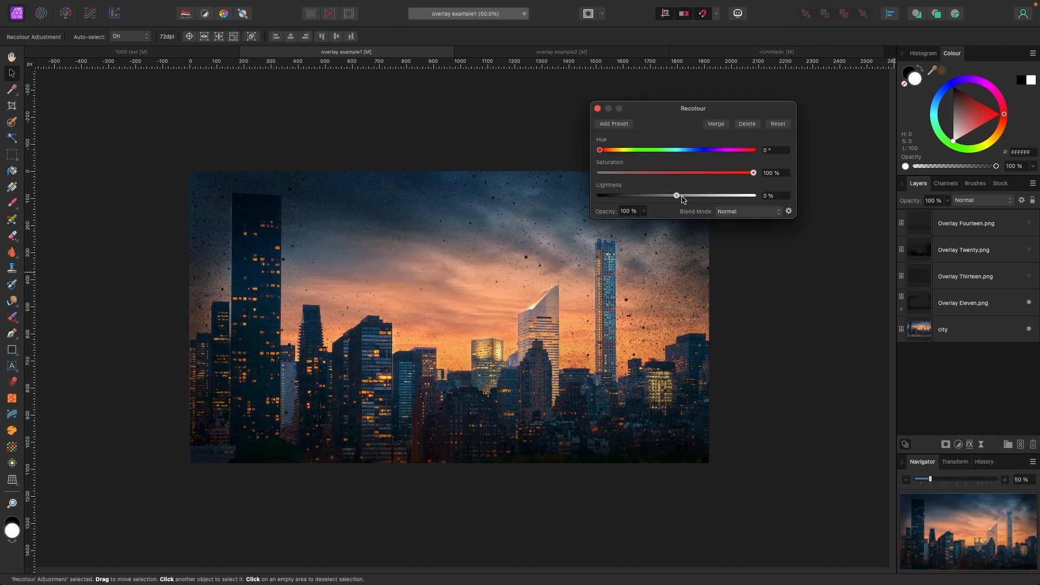
left_click_drag(678, 196, 703, 196)
left_click_drag(718, 150, 680, 151)
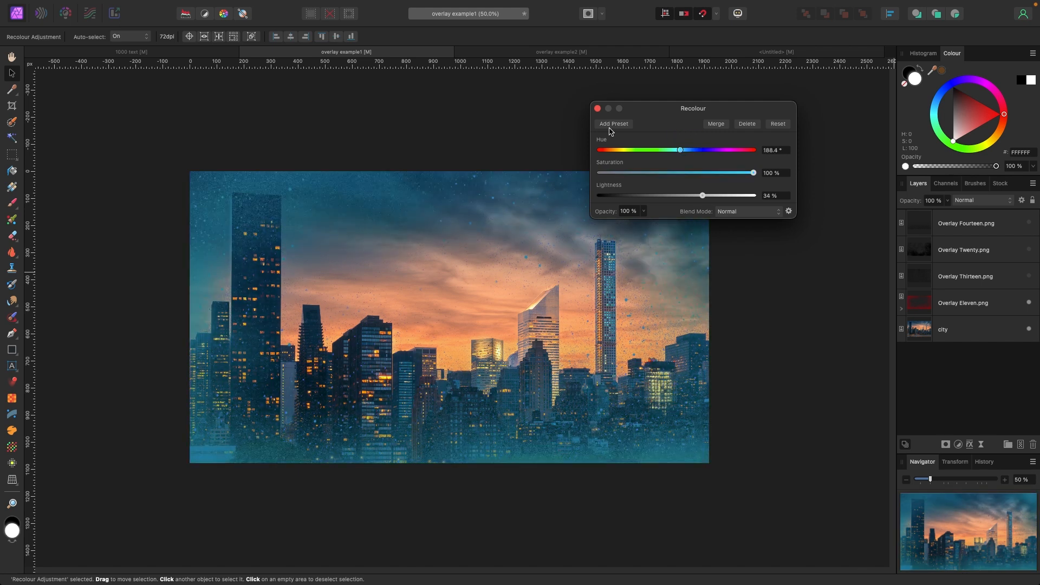
left_click(597, 109)
- Hide the Overlay Eleven layer and show the Overlay Twenty layer
key("super+equal")
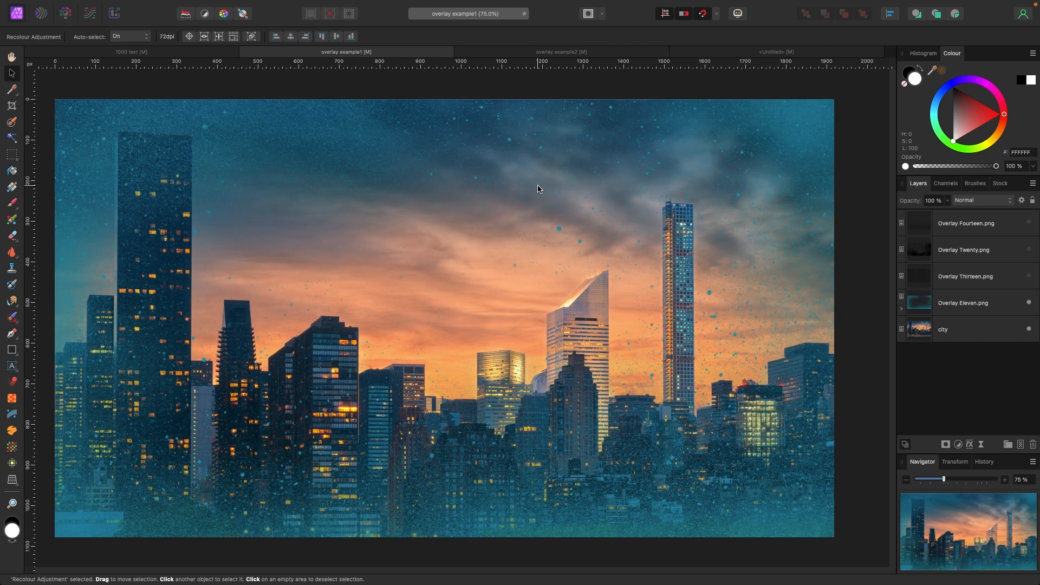
scroll(538, 189, "down", 1)
scroll(538, 190, "left", 1)
key("super+minus")
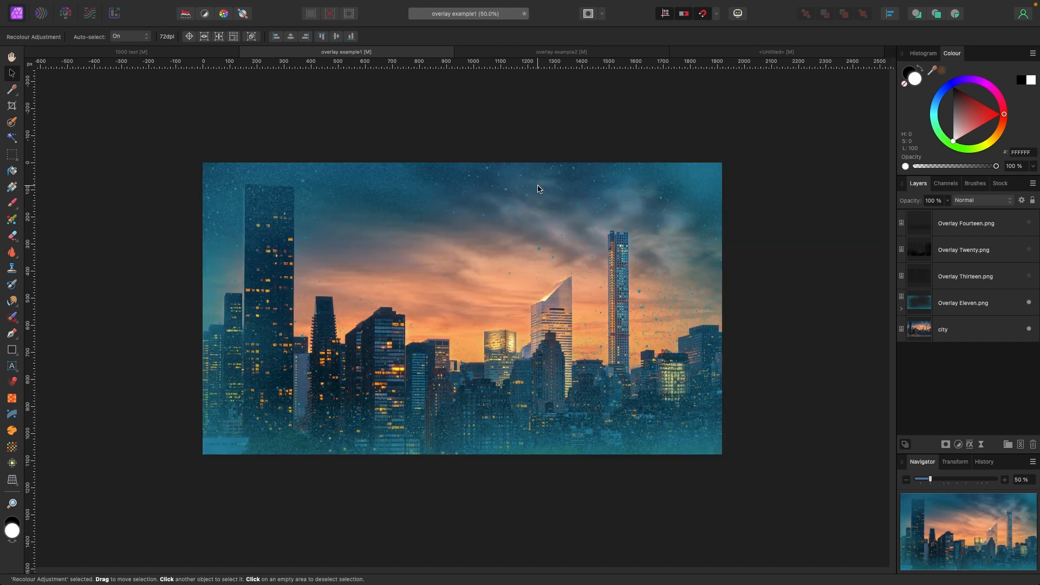
left_click(1029, 304)
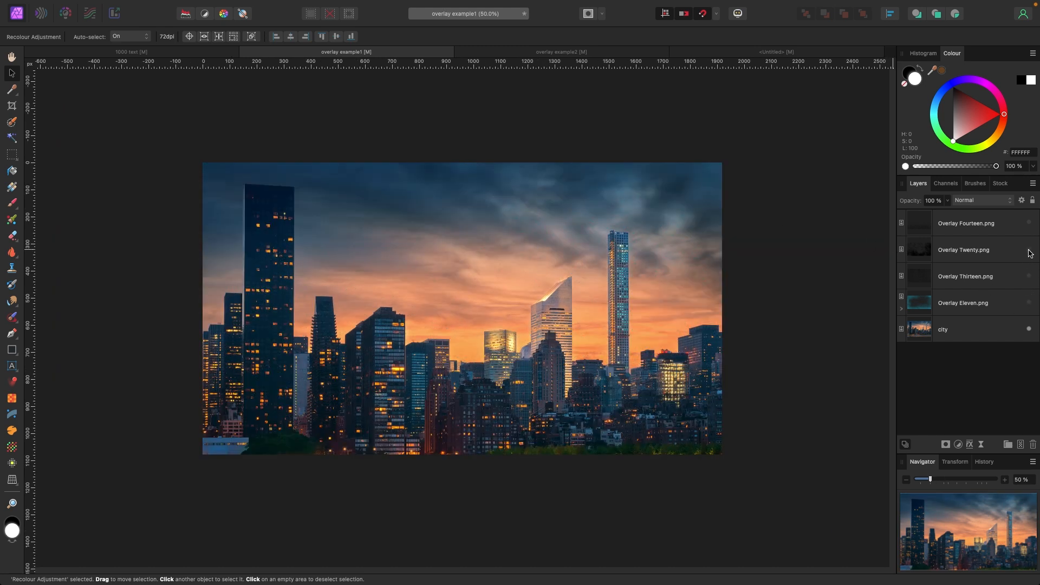
left_click(1029, 250)
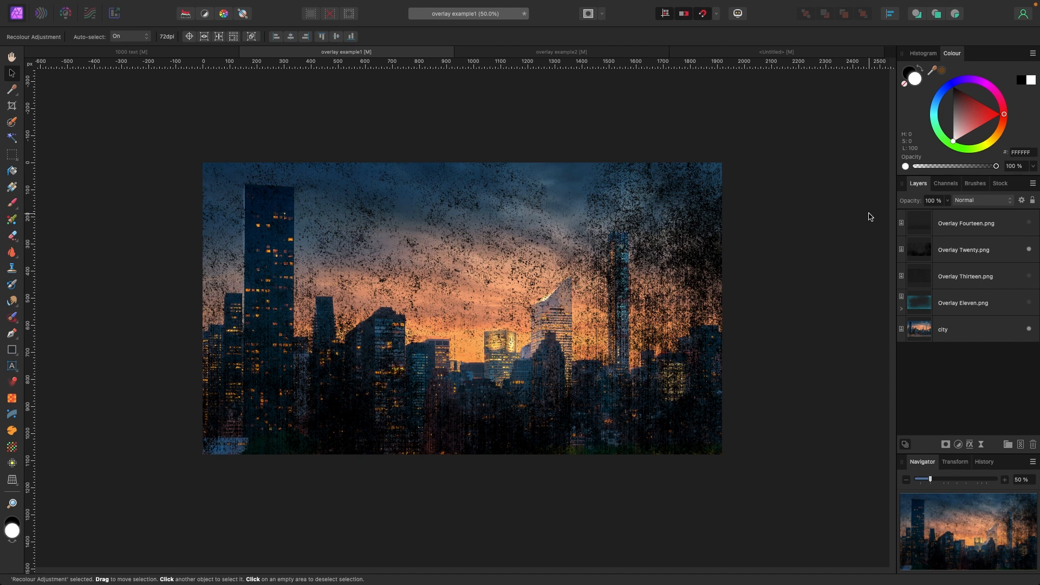
- Set Overlay Twenty's opacity to 33%, then deselect it
left_click(713, 275)
key("super+plus")
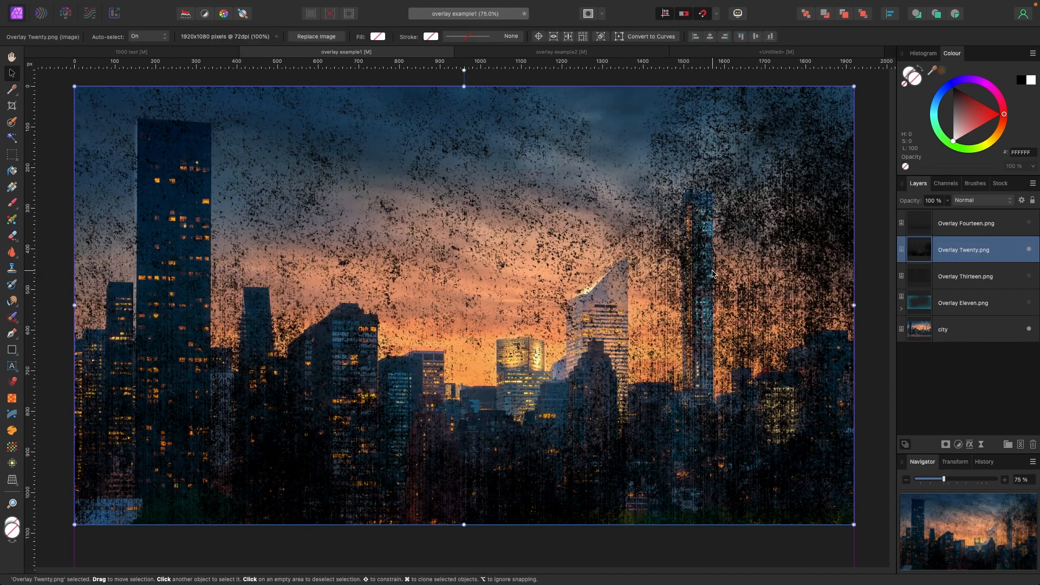
left_click(948, 201)
left_click_drag(945, 212, 888, 214)
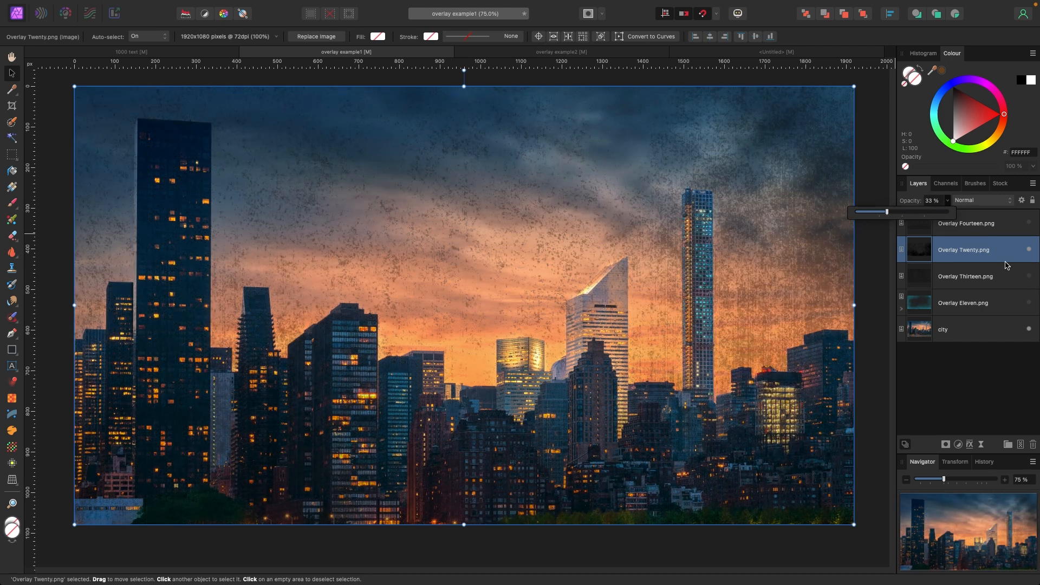
left_click(875, 253)
left_click(875, 252)
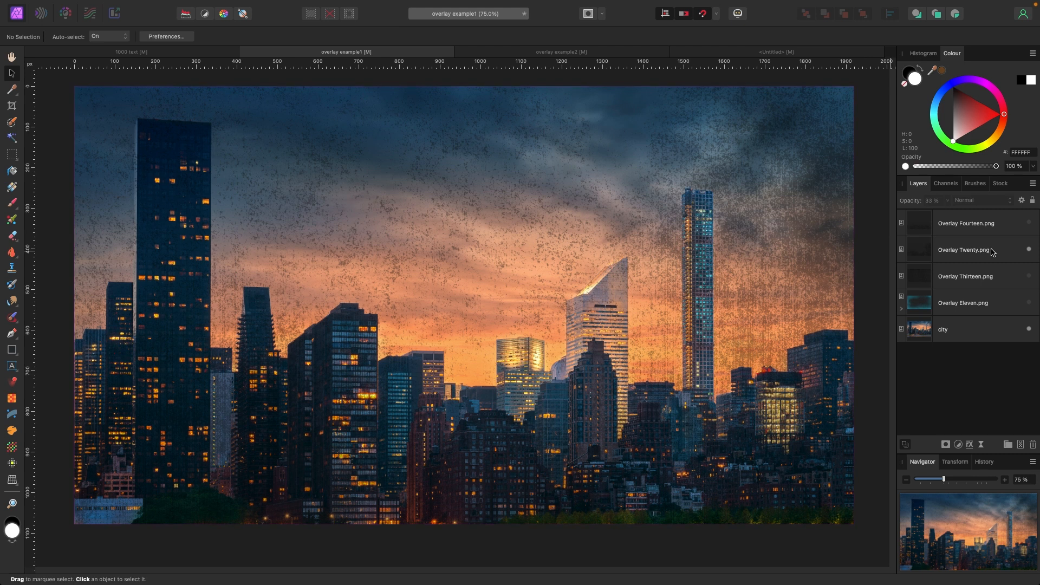
- Show Overlay Fourteen, set its blend mode to Erase and lower its opacity to 11%
left_click(1029, 224)
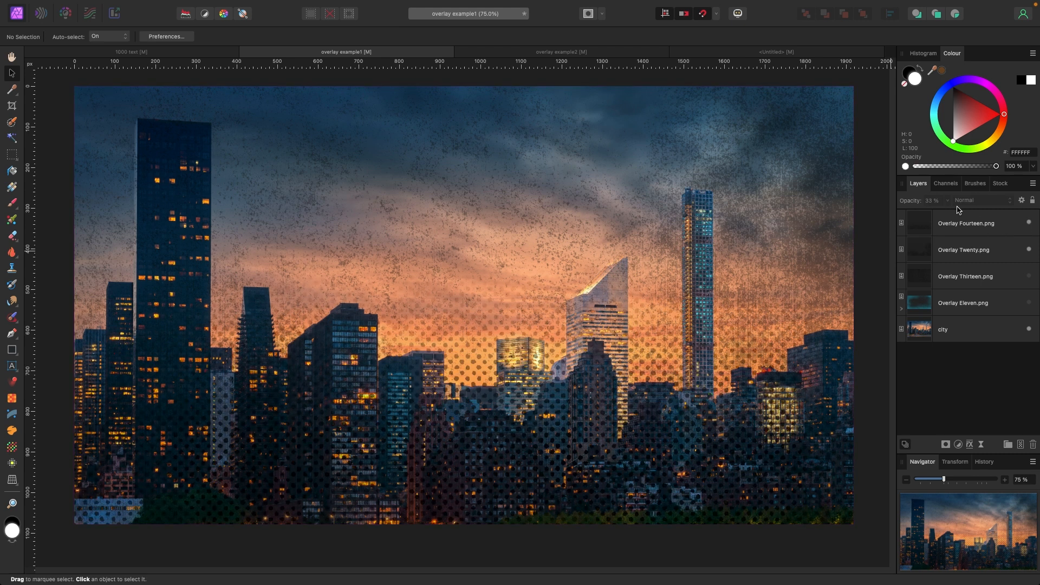
left_click(962, 224)
left_click(947, 205)
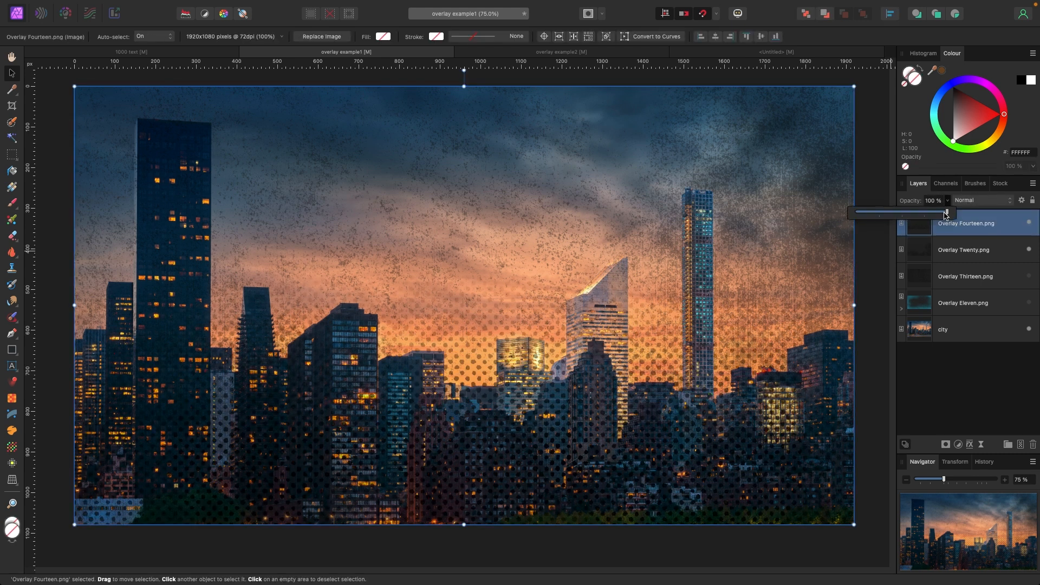
left_click_drag(946, 213, 877, 217)
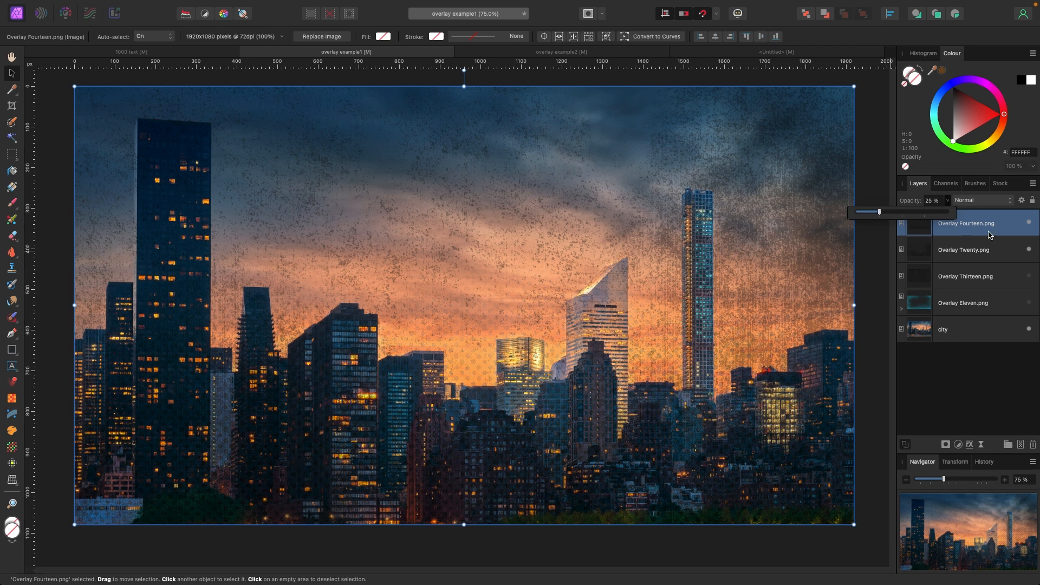
left_click(982, 201)
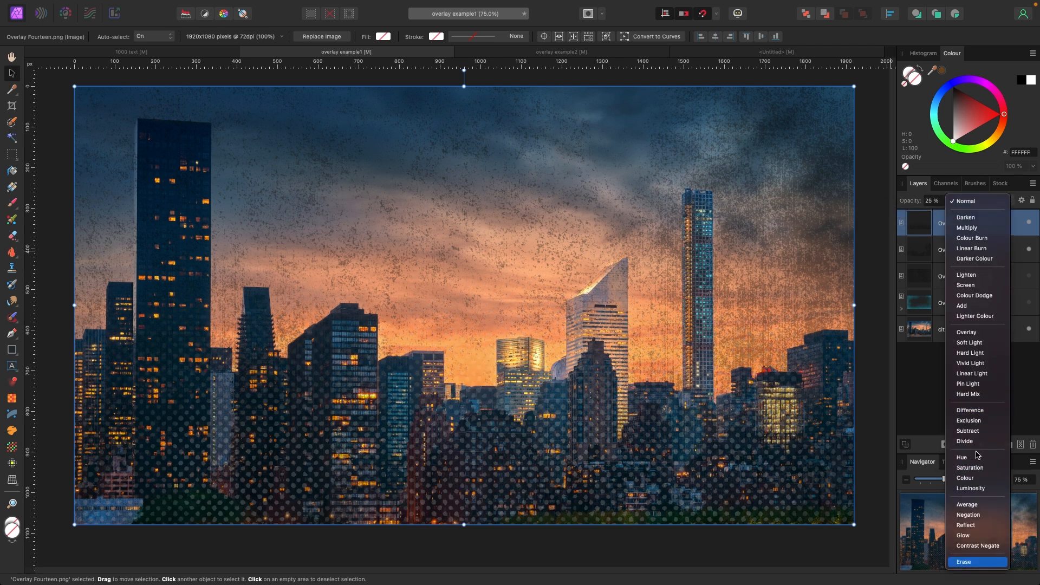
left_click(948, 204)
left_click_drag(948, 212, 932, 216)
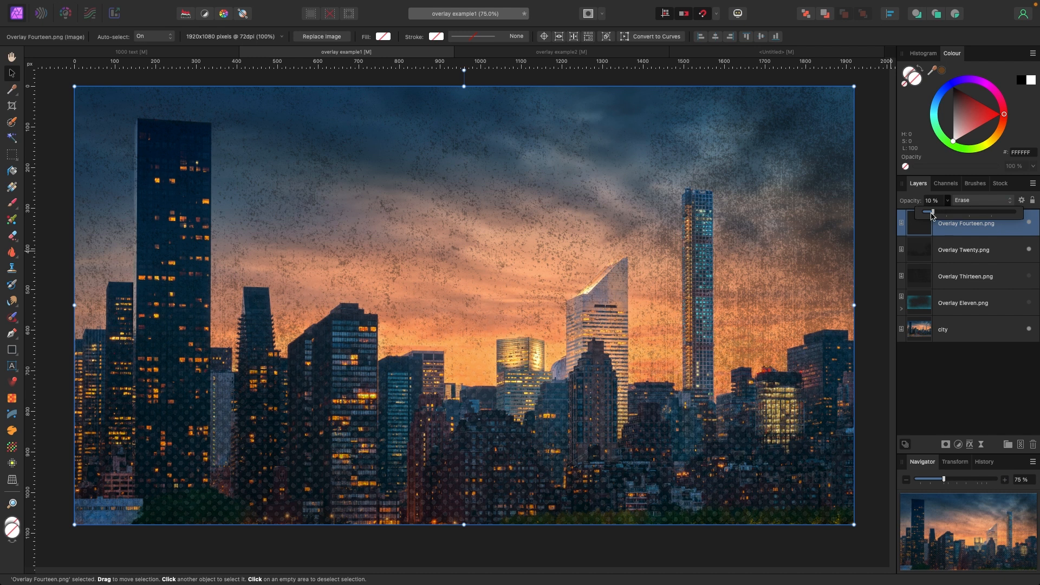
- Switch to the overlay example2 document, hide Overlay Four and show Overlay Five
key("super+minus")
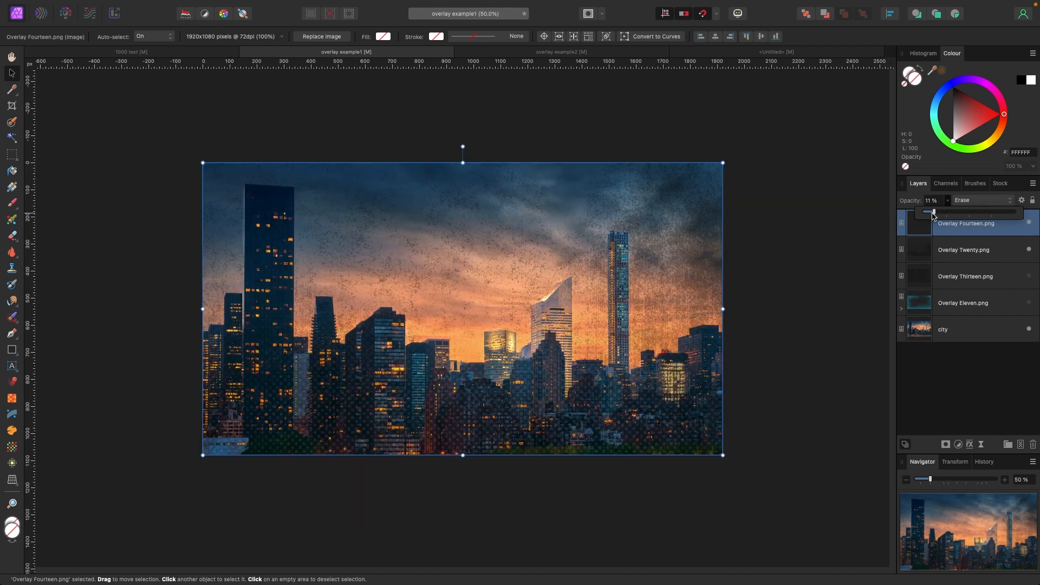
left_click(769, 230)
left_click(552, 52)
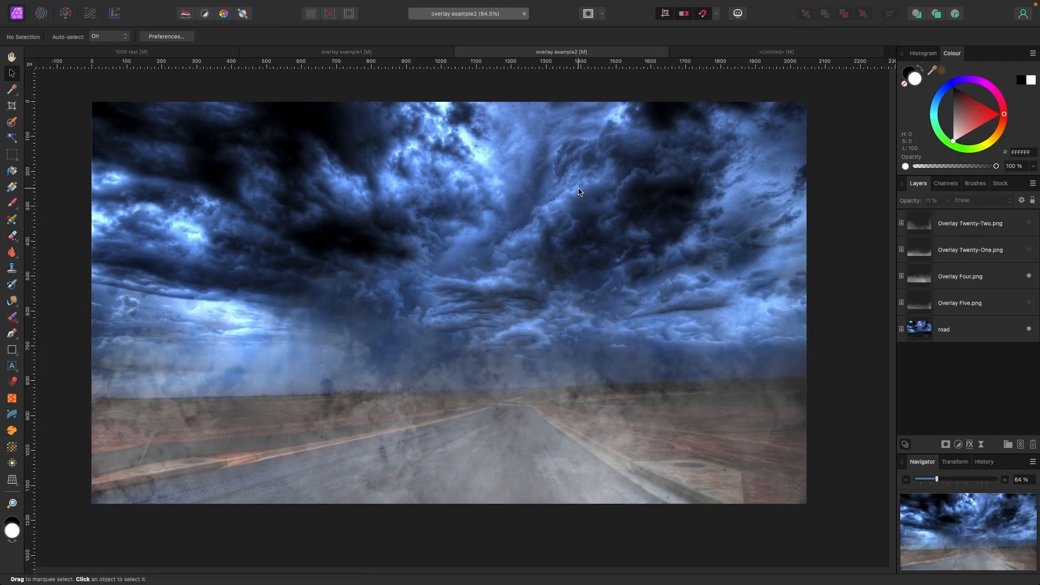
left_click(1028, 277)
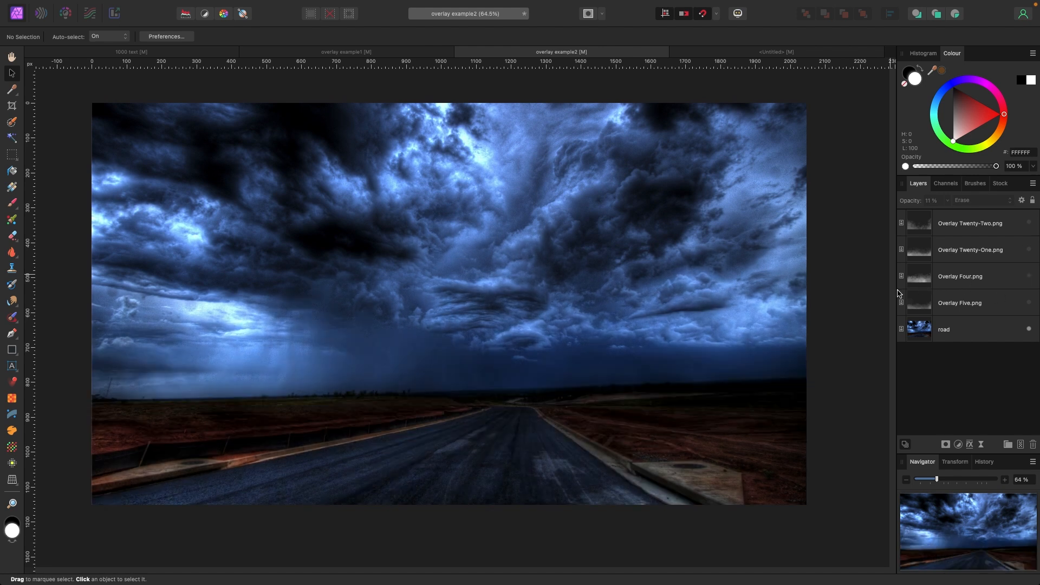
left_click(1029, 303)
- Nudge Overlay Five slightly upward and stretch its top edge up beyond the image
left_click(567, 406)
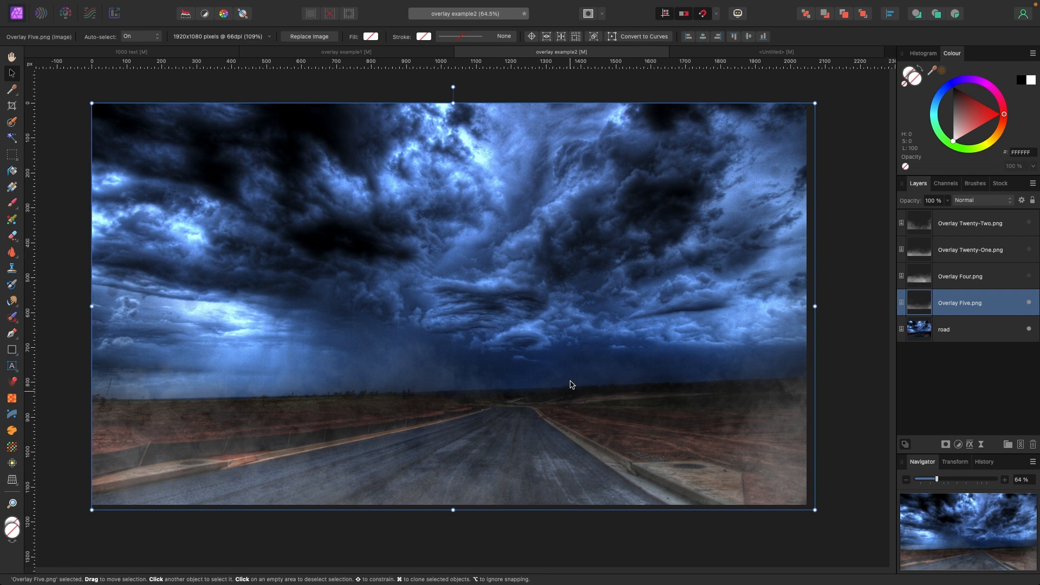
mouse_move(571, 385)
left_mouse_down()
mouse_move(571, 404)
mouse_move(580, 342)
mouse_move(571, 225)
mouse_move(573, 368)
left_mouse_up()
left_click_drag(453, 99, 454, 50)
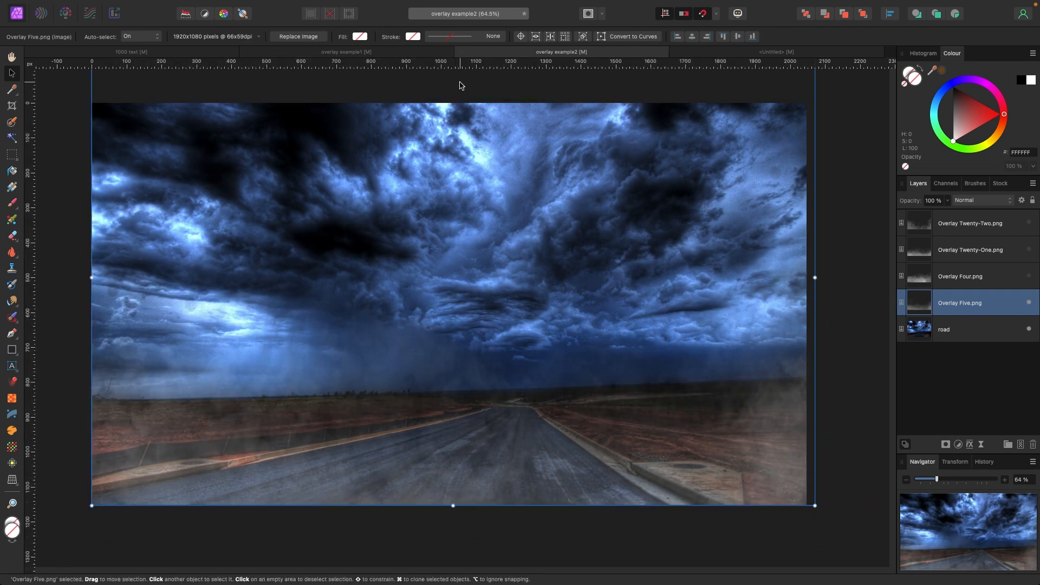
- Show the Overlay Four, Overlay Twenty-One and Overlay Twenty-Two layers
left_click(1029, 278)
left_click(1029, 253)
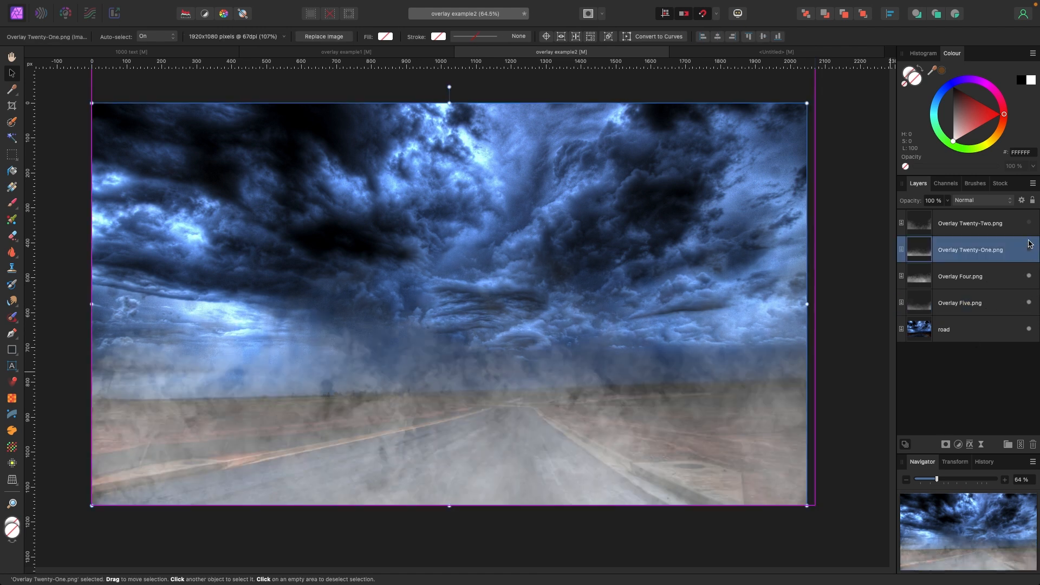
left_click(1029, 223)
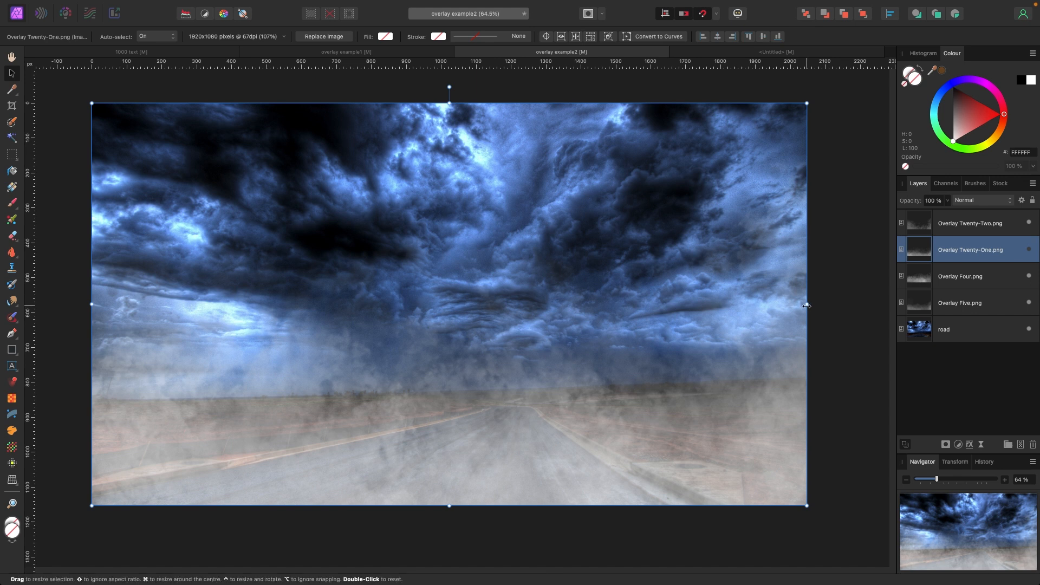
- Pull Overlay Twenty-One's top edge down so the fog starts lower in the image, then deselect
left_click_drag(449, 103, 450, 154)
left_click(854, 242)
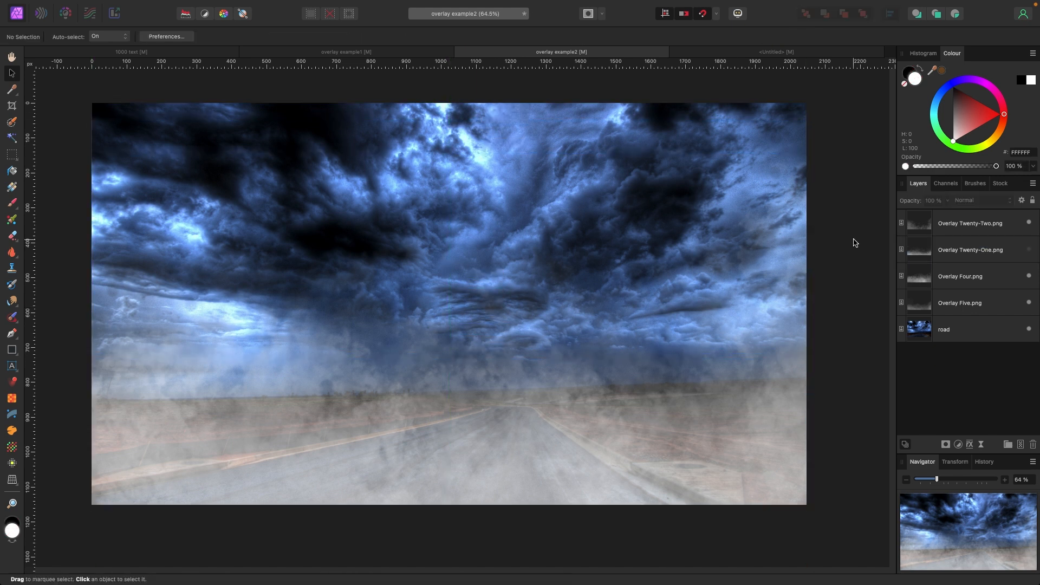
key("super+minus")
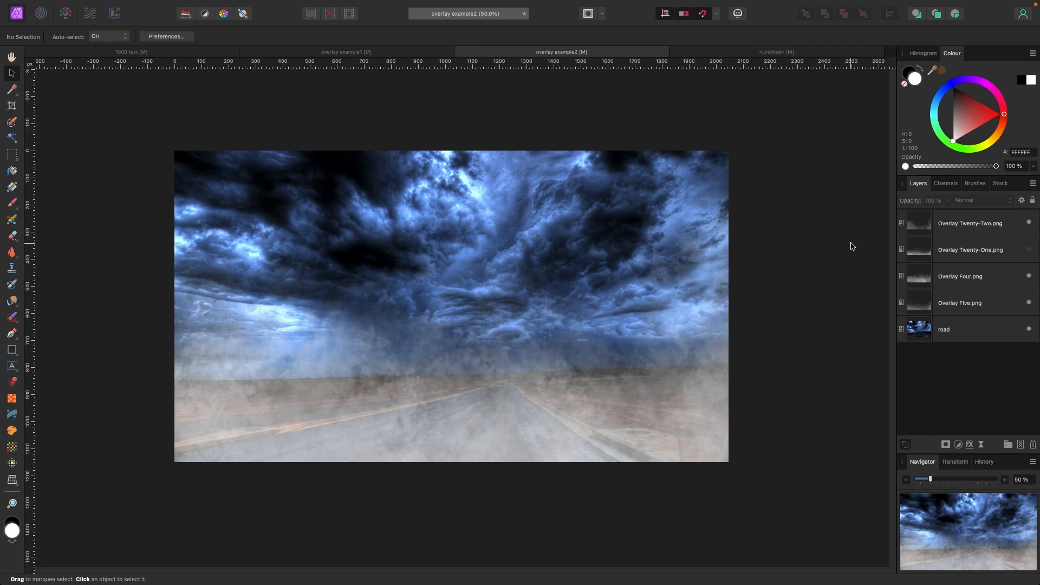